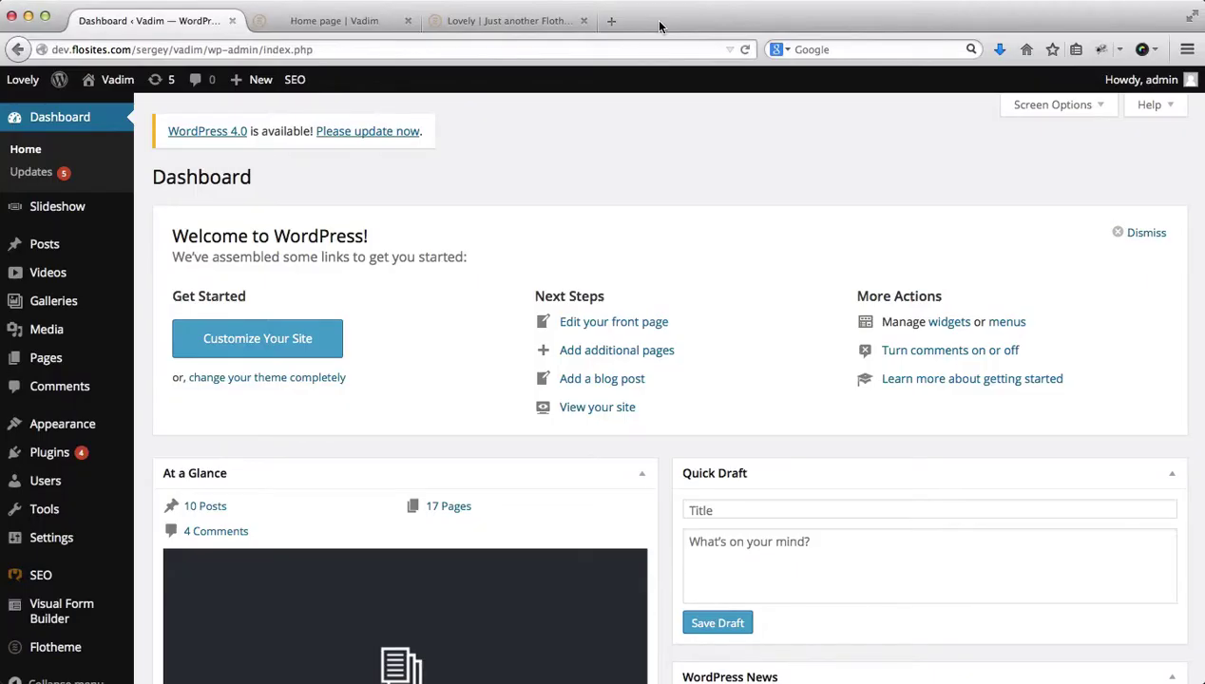
Compare the live home page with the Lovely demo site, then return to the dashboard
{"action": "left_click", "coordinate": [376, 20]}
{"action": "key", "text": "ctrl+Tab"}
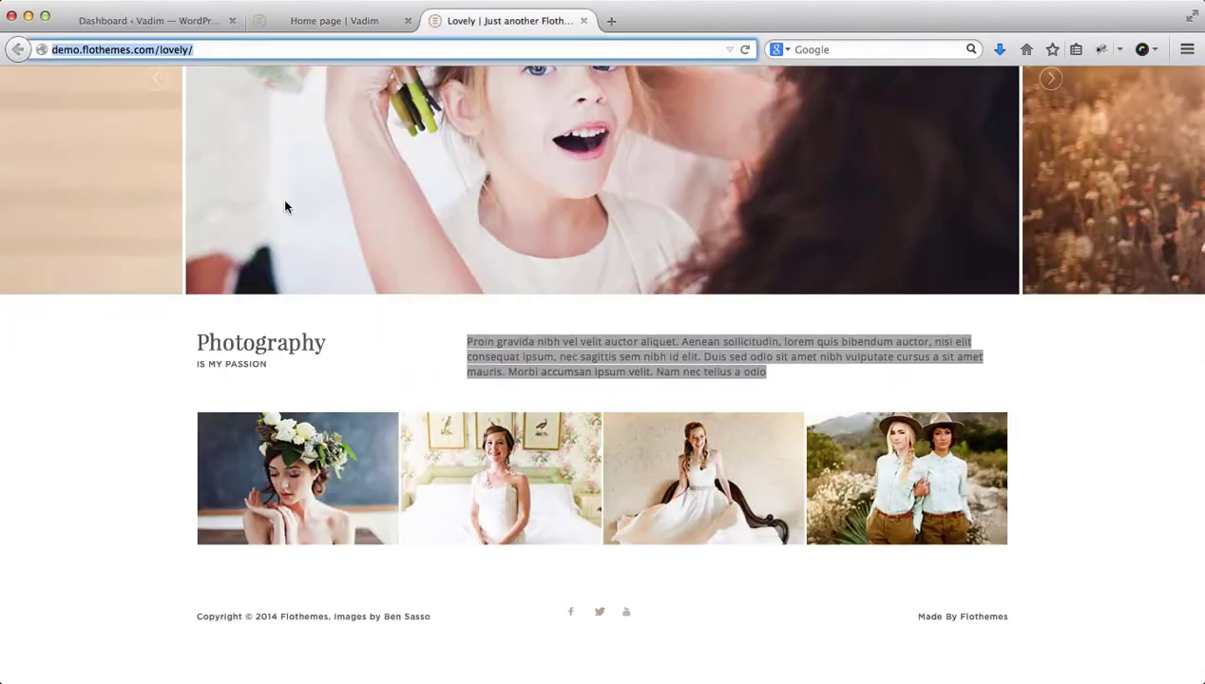
{"action": "mouse_move", "coordinate": [227, 459]}
{"action": "mouse_move", "coordinate": [362, 516]}
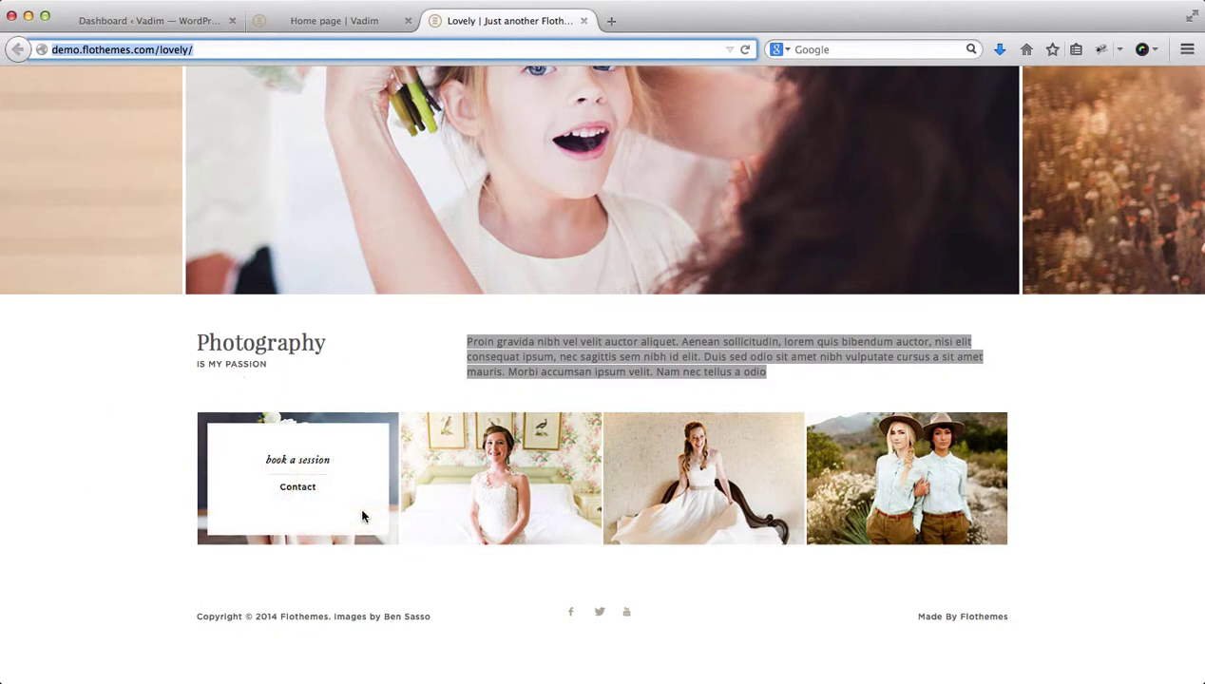
{"action": "key", "text": "ctrl+Tab"}
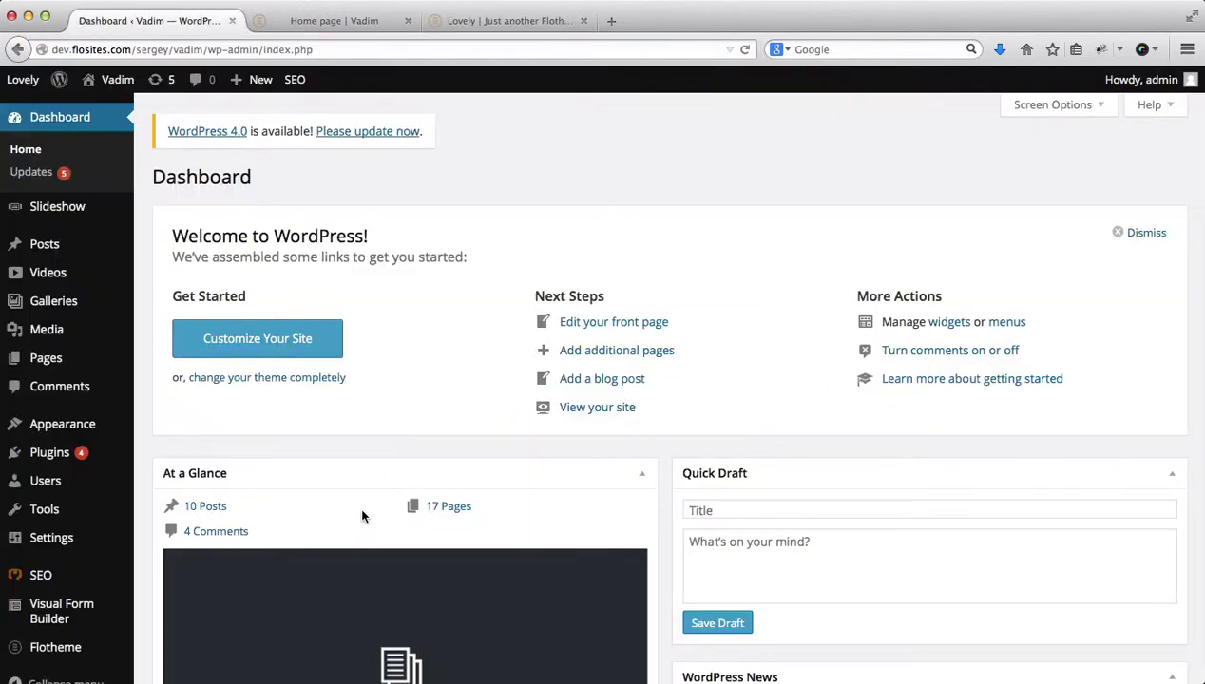
{"action": "scroll", "coordinate": [229, 525], "scroll_direction": "down", "scroll_amount": 3}
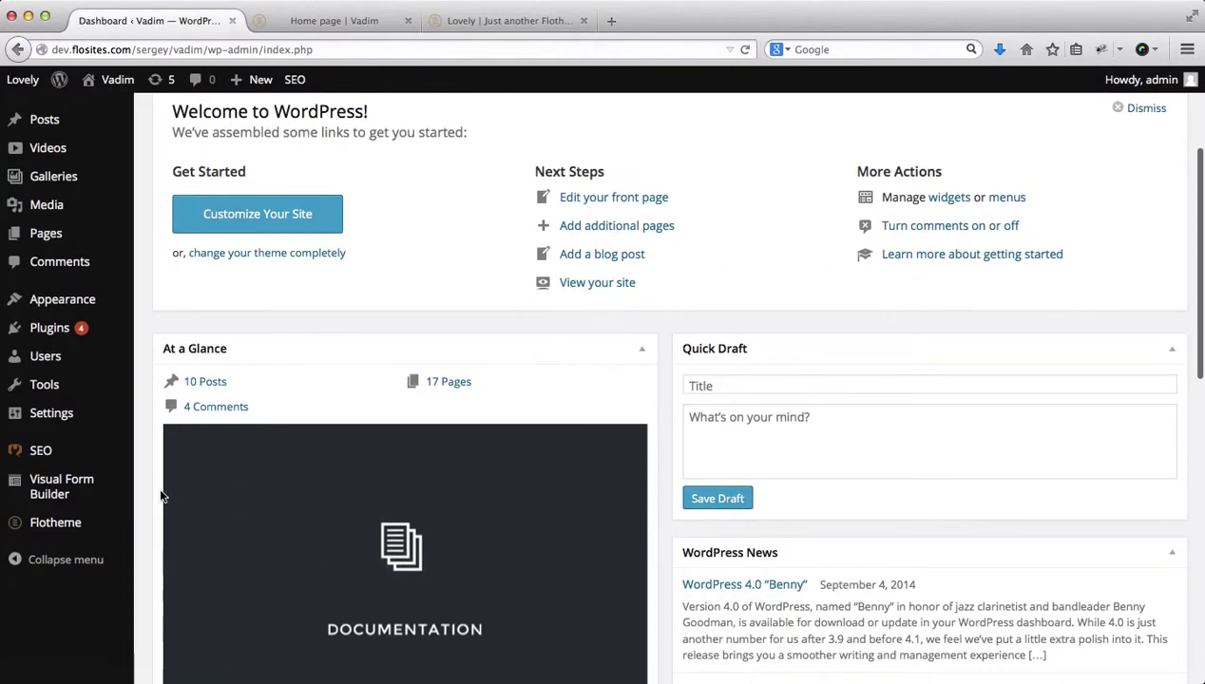
{"action": "mouse_move", "coordinate": [68, 295]}
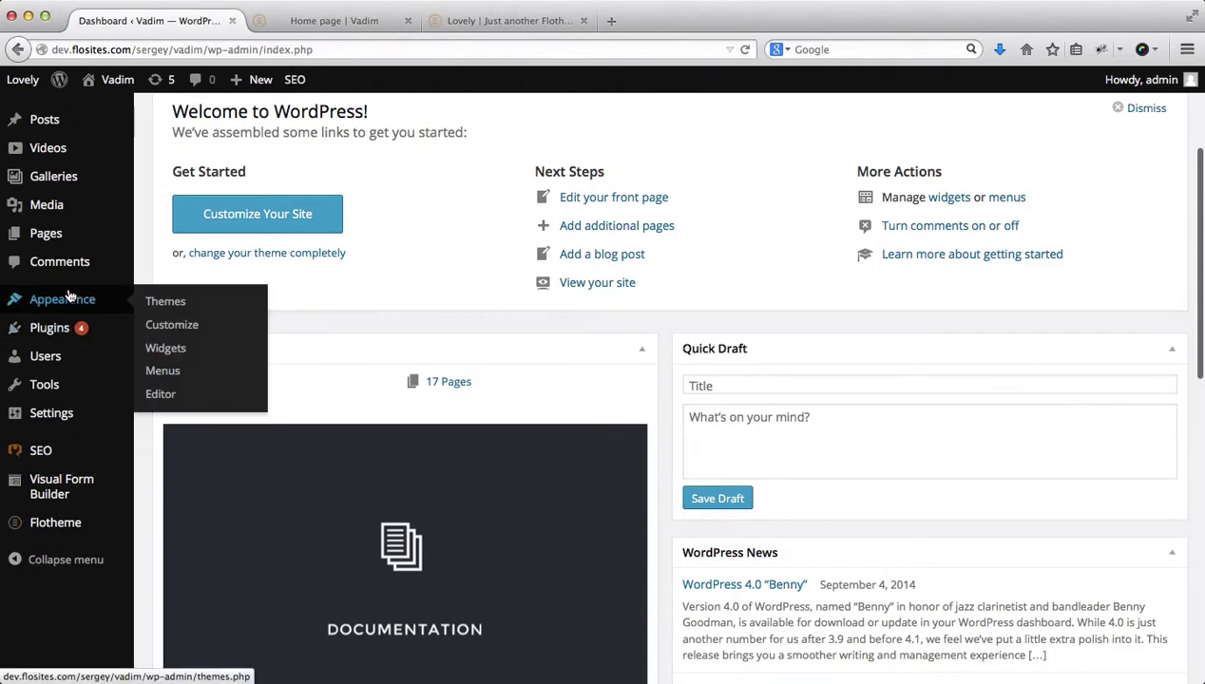
Open Widgets, then edit the Home page and set 'Enable full width page sidebar' to Yes
{"action": "left_click", "coordinate": [179, 356]}
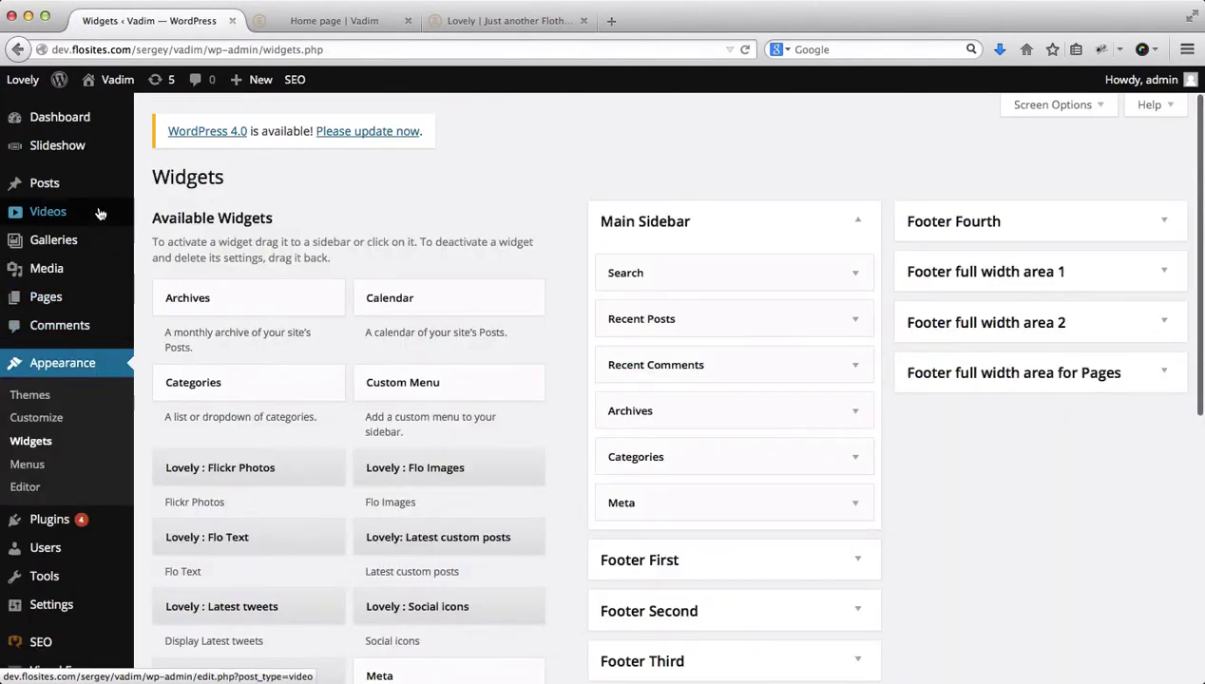
{"action": "mouse_move", "coordinate": [80, 191]}
{"action": "mouse_move", "coordinate": [48, 296]}
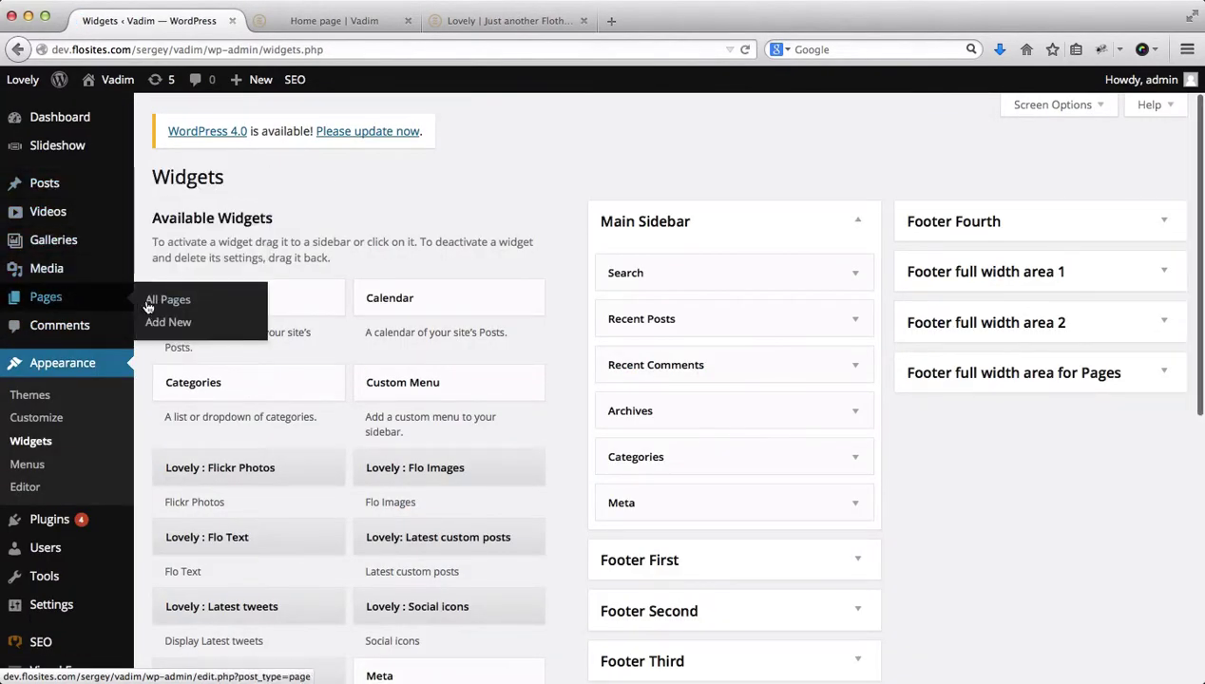
{"action": "left_click", "coordinate": [69, 304], "text": "super"}
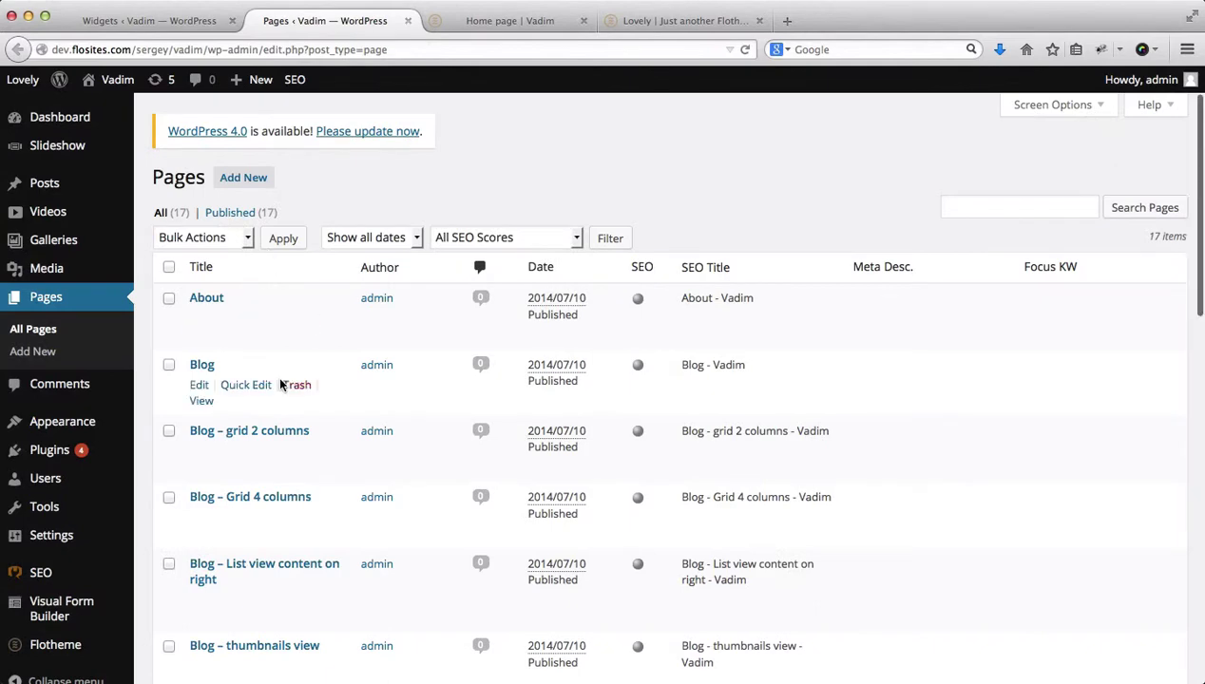
{"action": "scroll", "coordinate": [280, 383], "scroll_direction": "down", "scroll_amount": 3}
{"action": "scroll", "coordinate": [280, 384], "scroll_direction": "down", "scroll_amount": 8}
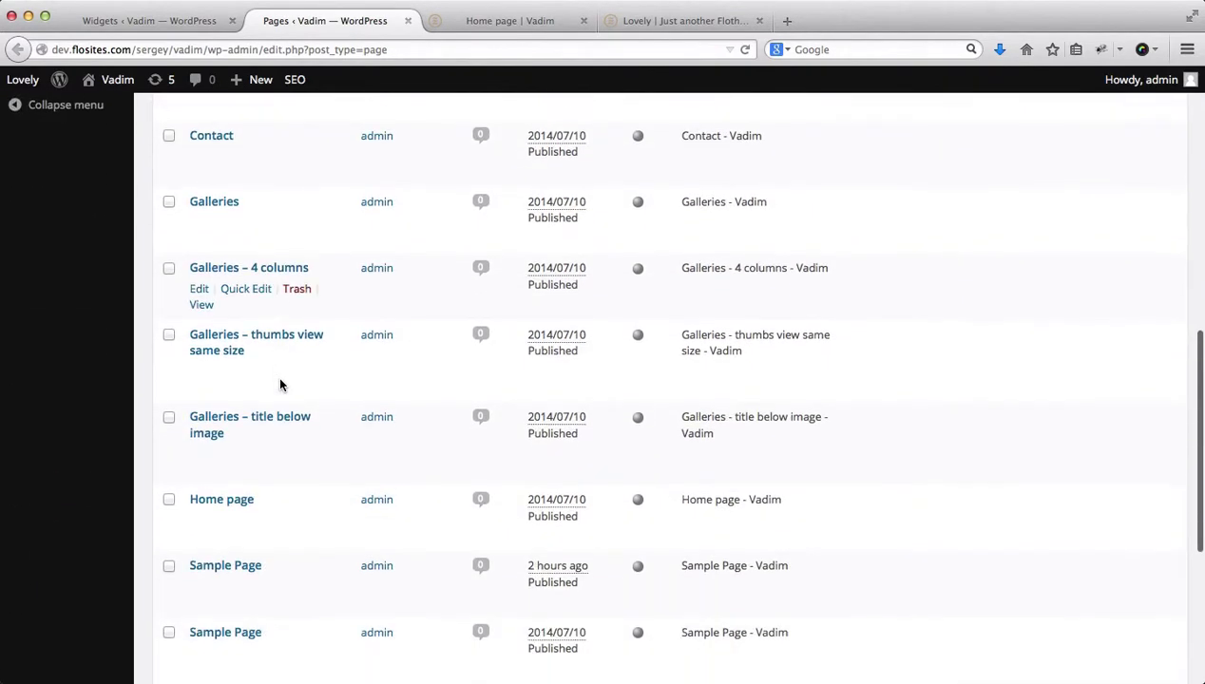
{"action": "left_click", "coordinate": [209, 499]}
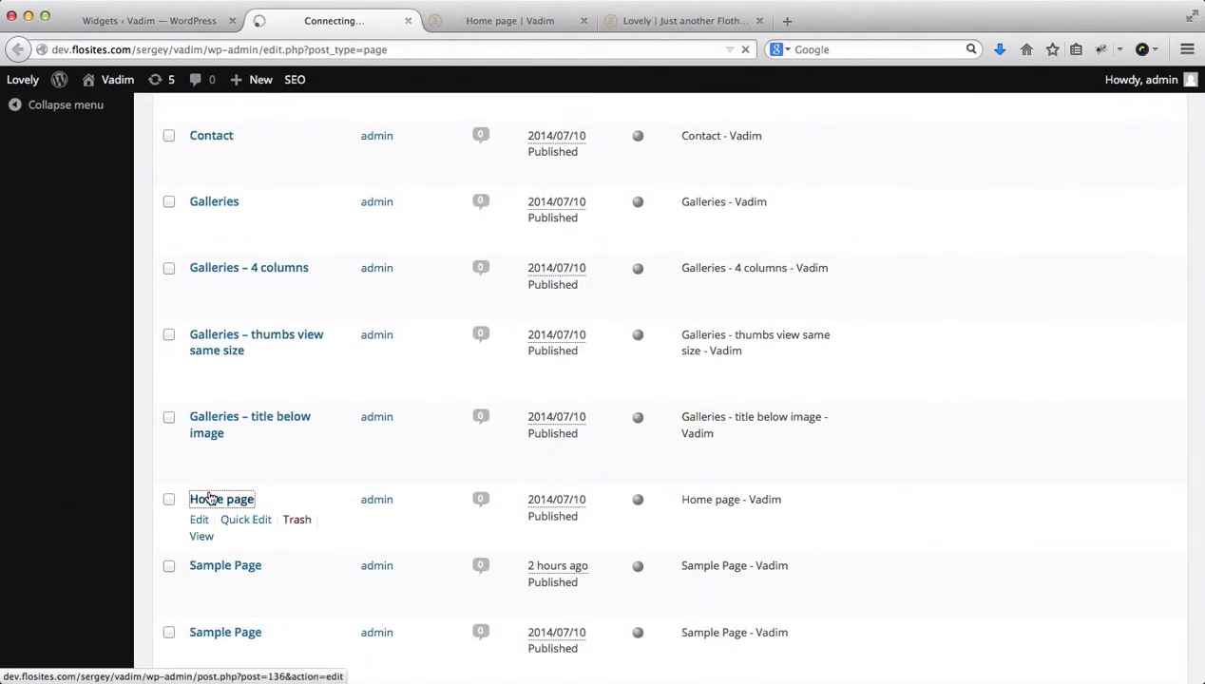
{"action": "scroll", "coordinate": [342, 385], "scroll_direction": "down", "scroll_amount": 9}
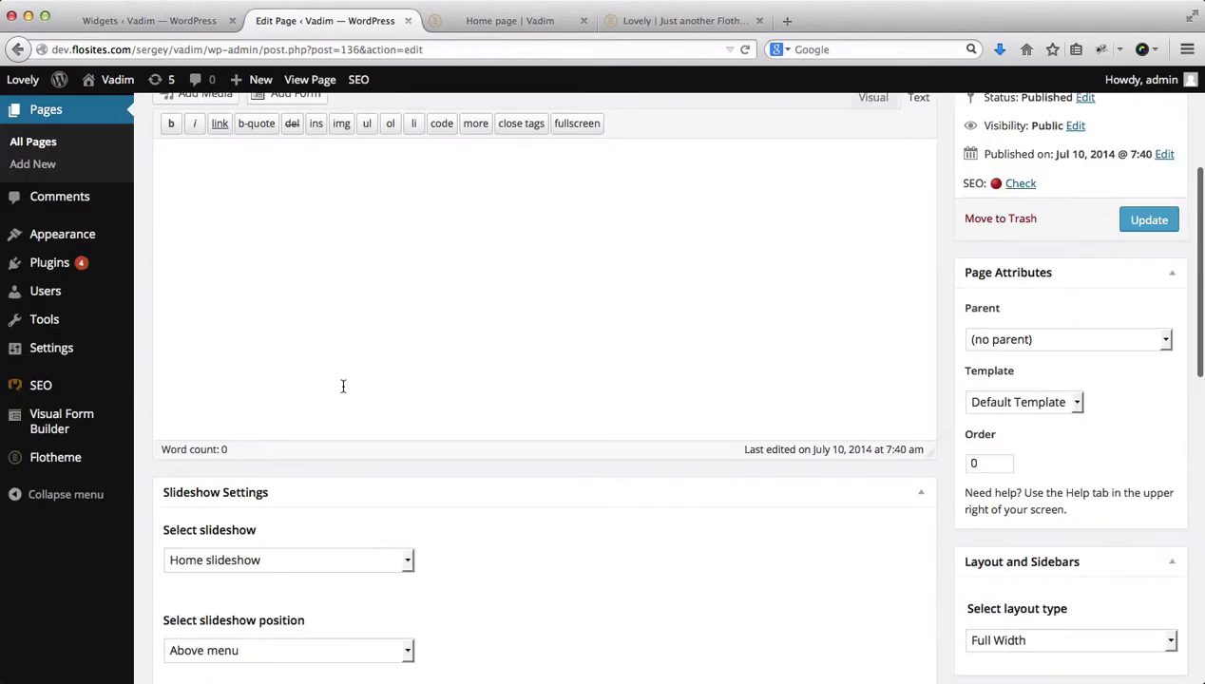
{"action": "scroll", "coordinate": [285, 538], "scroll_direction": "down", "scroll_amount": 4}
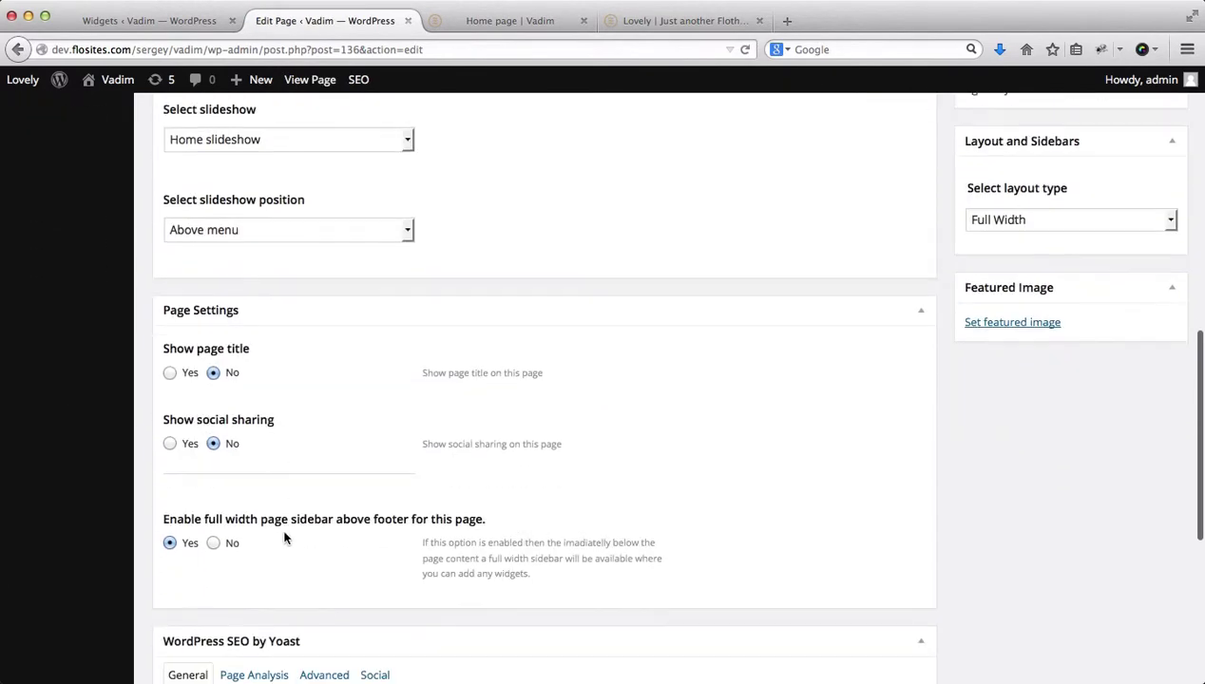
{"action": "left_click", "coordinate": [169, 543]}
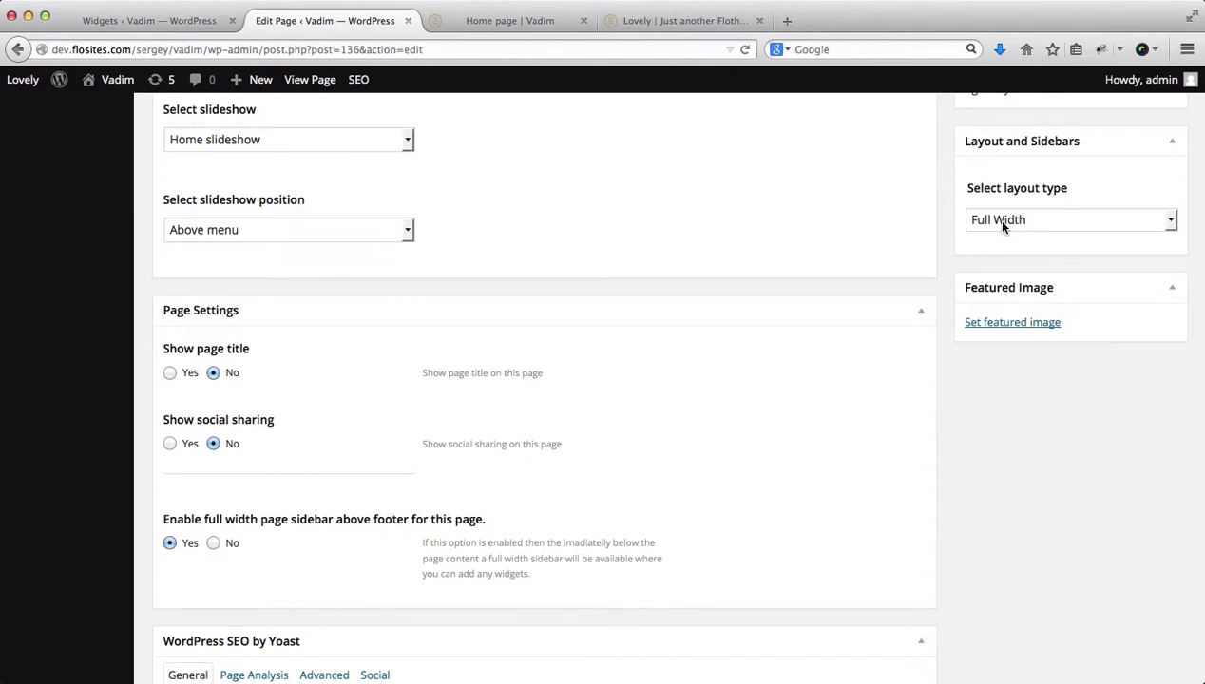
{"action": "scroll", "coordinate": [971, 373], "scroll_direction": "up", "scroll_amount": 5}
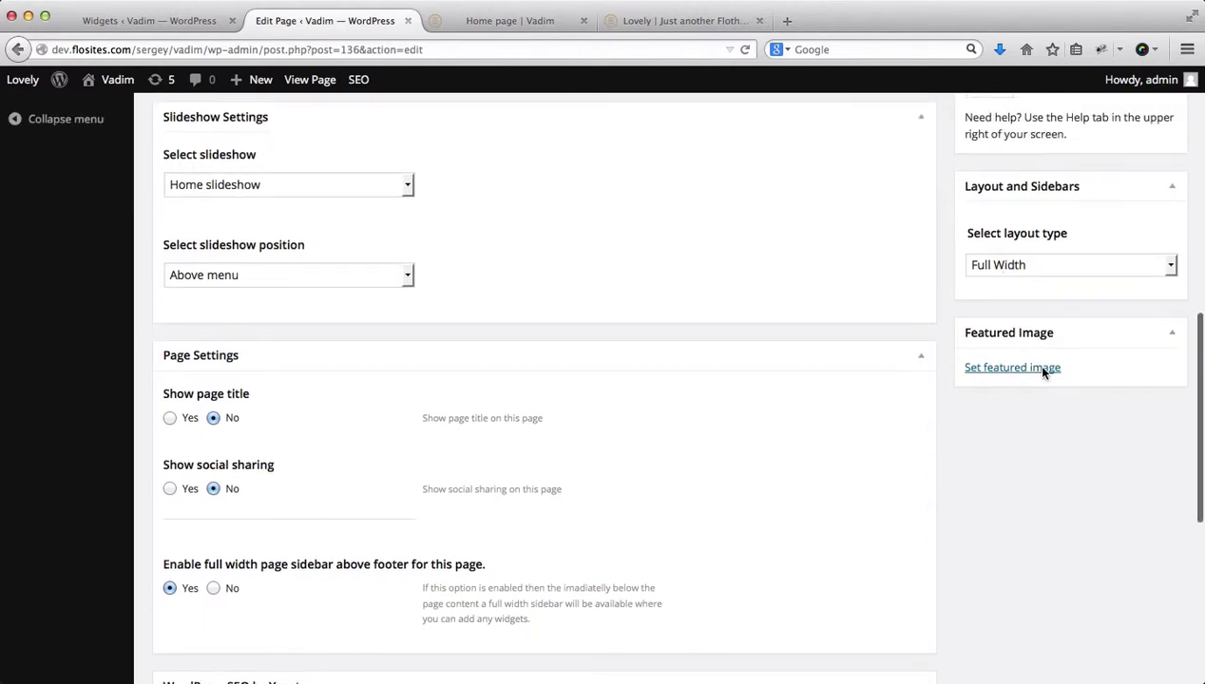
Add a Flo Text widget to Footer full width area for Pages and copy the demo's Photography paragraph
{"action": "key", "text": "super+w"}
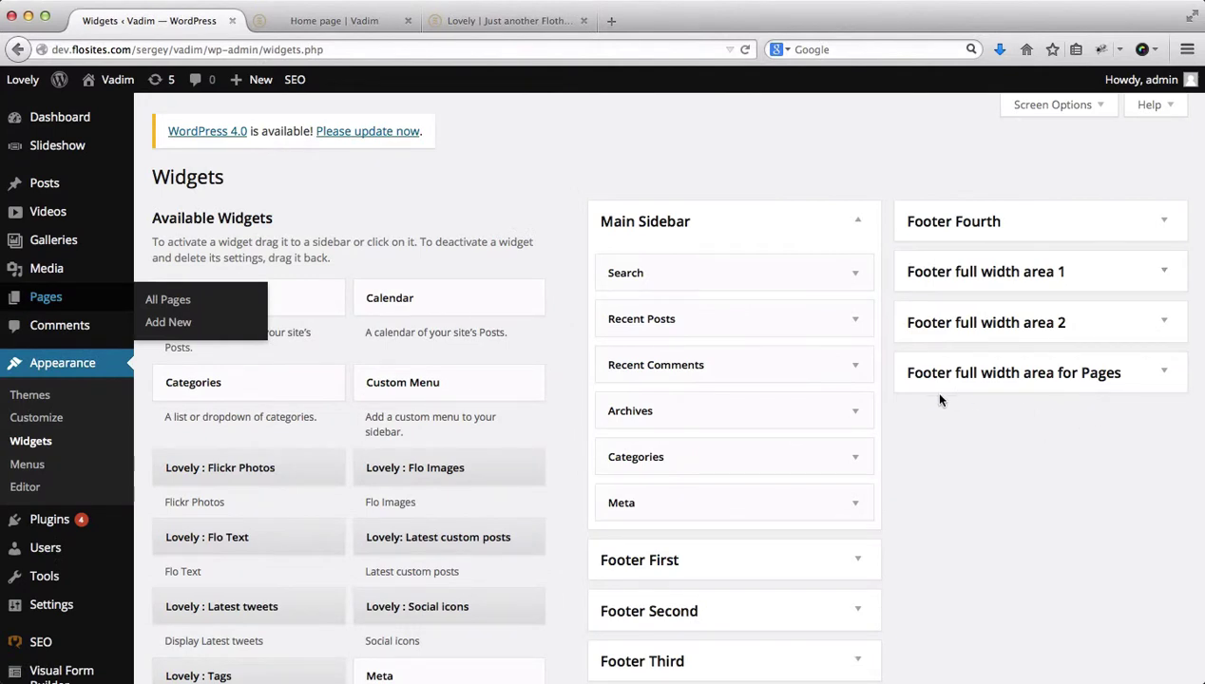
{"action": "left_click", "coordinate": [1158, 378]}
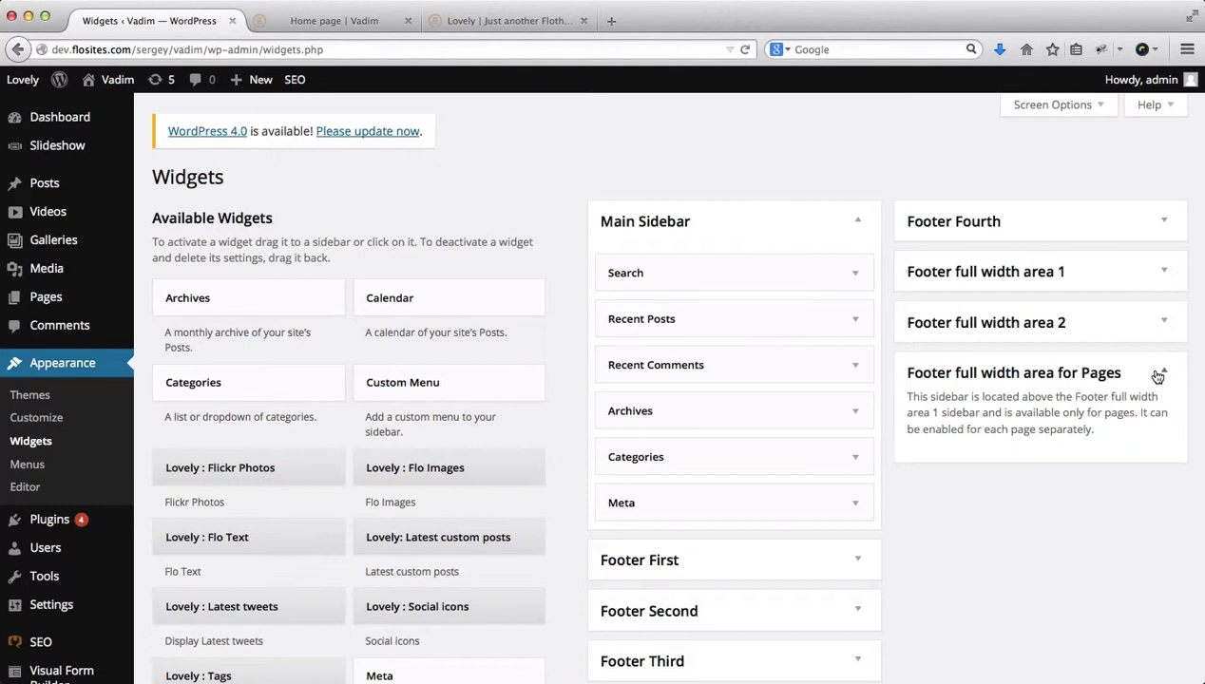
{"action": "left_click", "coordinate": [244, 539]}
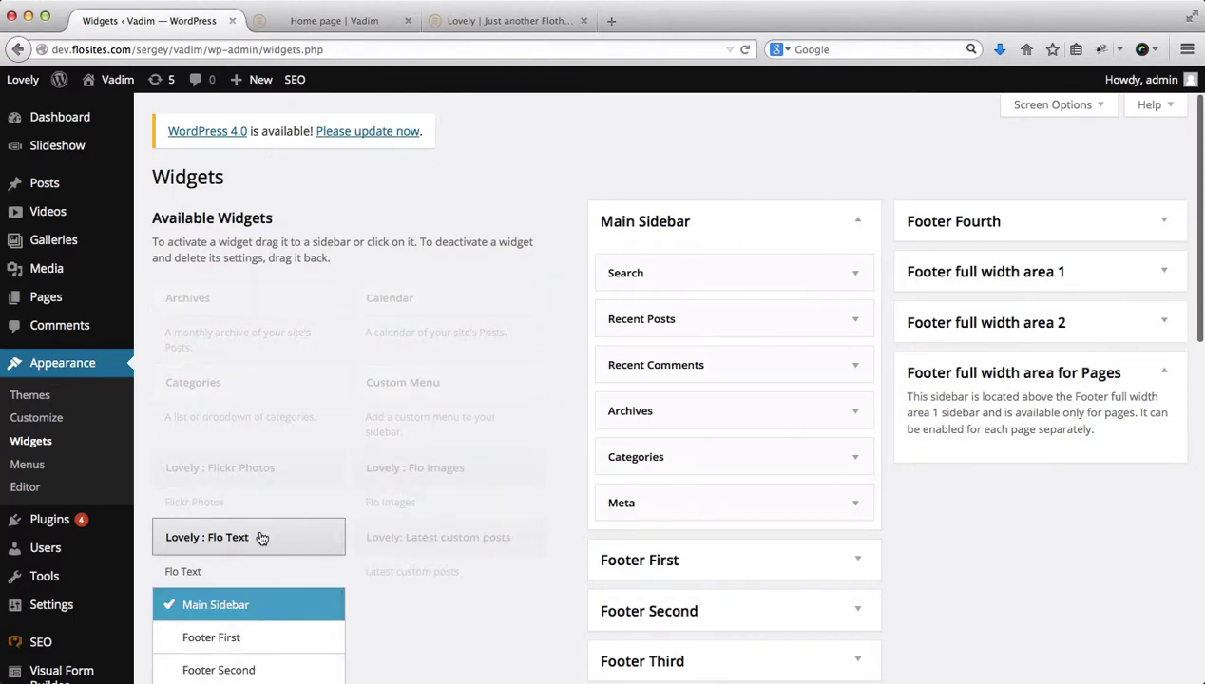
{"action": "left_click_drag", "start_coordinate": [261, 538], "coordinate": [1007, 454]}
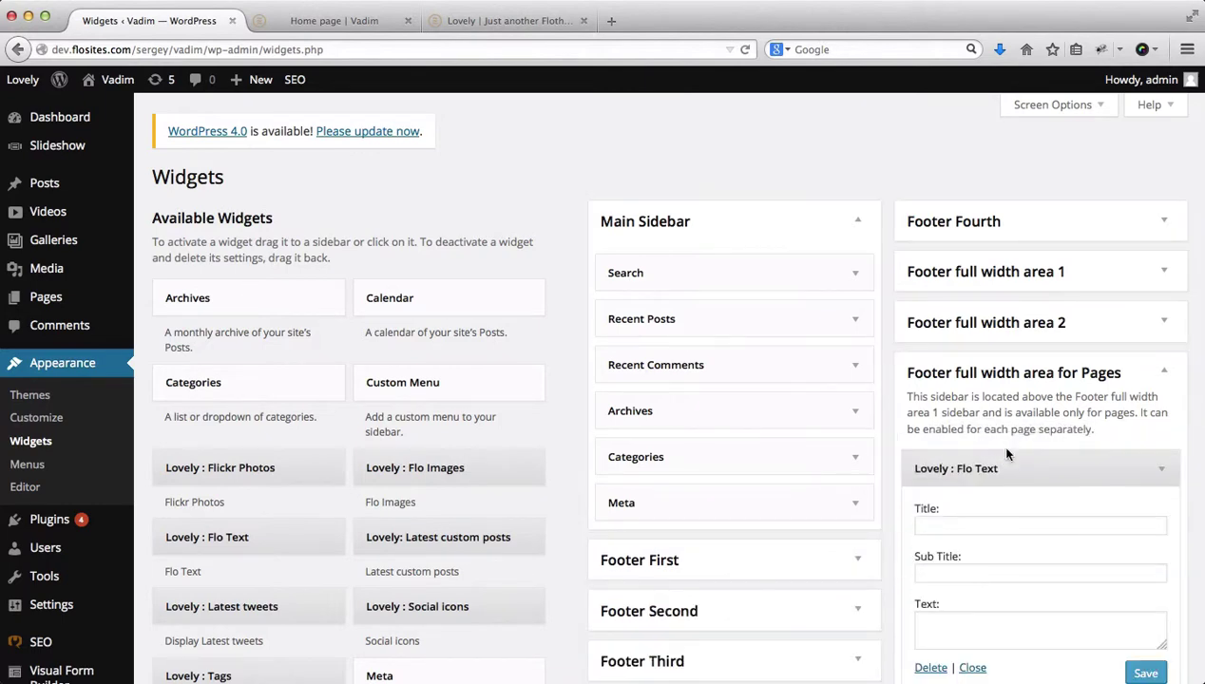
{"action": "key", "text": "super+3"}
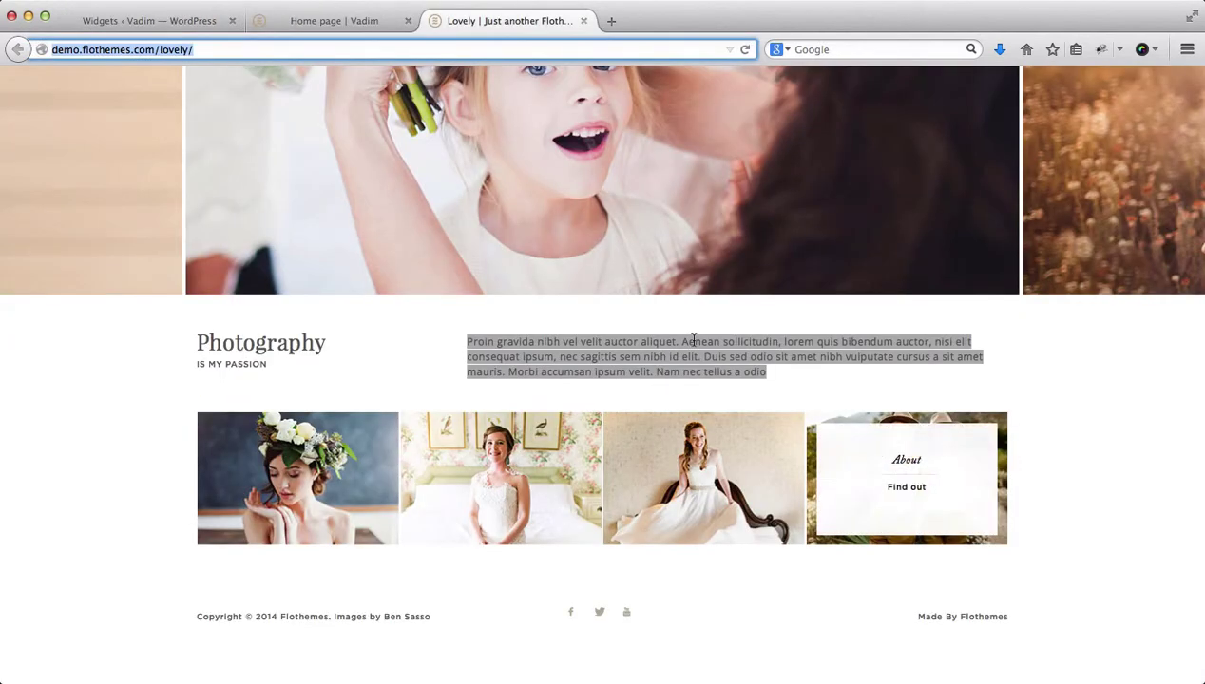
{"action": "triple_click", "coordinate": [550, 355]}
{"action": "key", "text": "ctrl+shift+Tab"}
{"action": "key", "text": "ctrl+shift+Tab"}
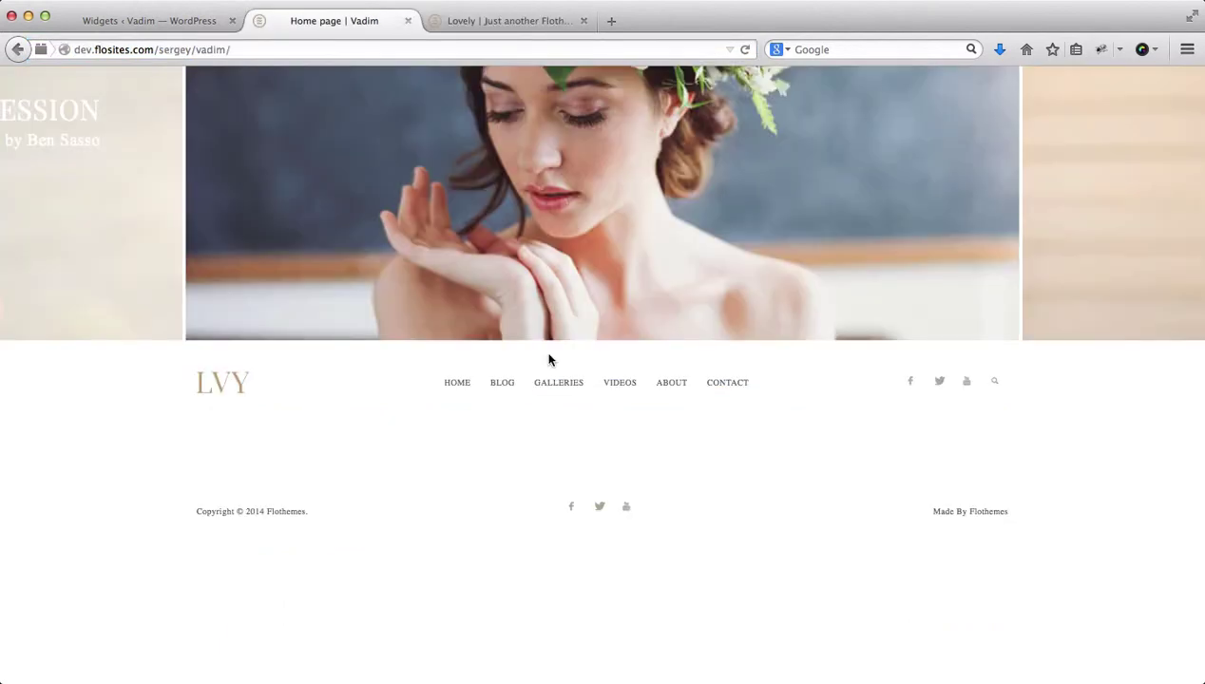
Set the widget's title to Photography, subtitle to Is my Passion, paste the demo paragraph, and save
{"action": "left_click", "coordinate": [947, 521]}
{"action": "type", "text": "Pgoto"}
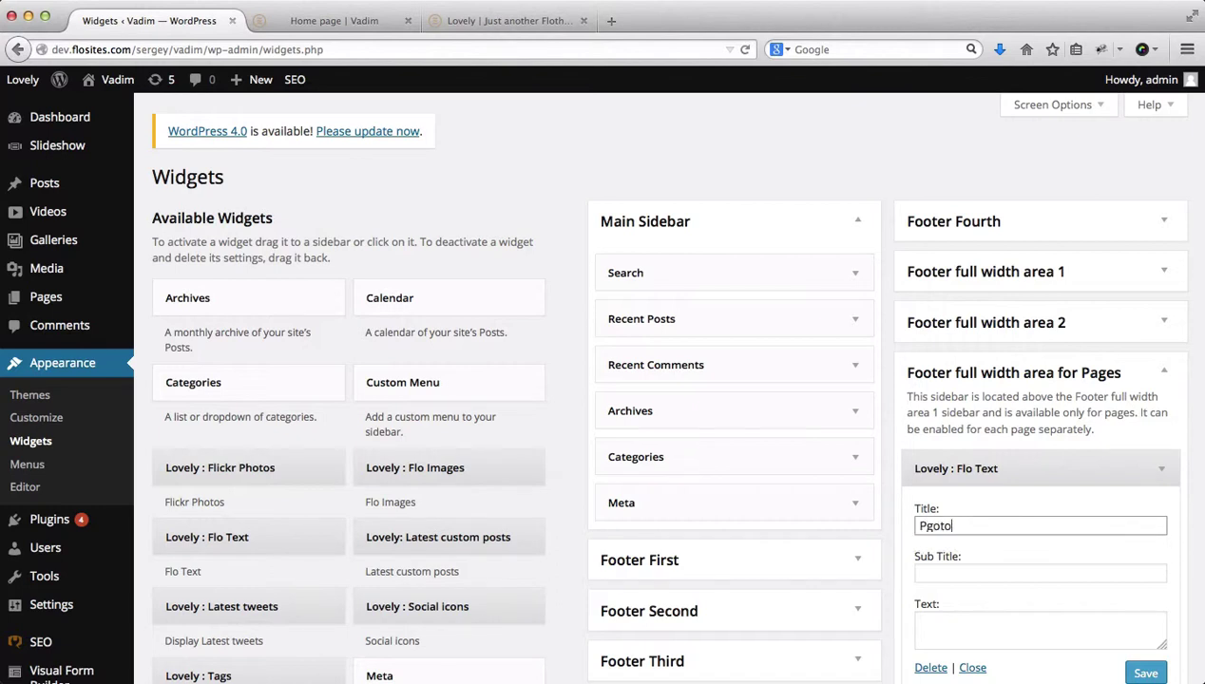
{"action": "key", "text": "Down"}
{"action": "key", "text": "Return"}
{"action": "key", "text": "Tab"}
{"action": "key", "text": "Down"}
{"action": "key", "text": "Return"}
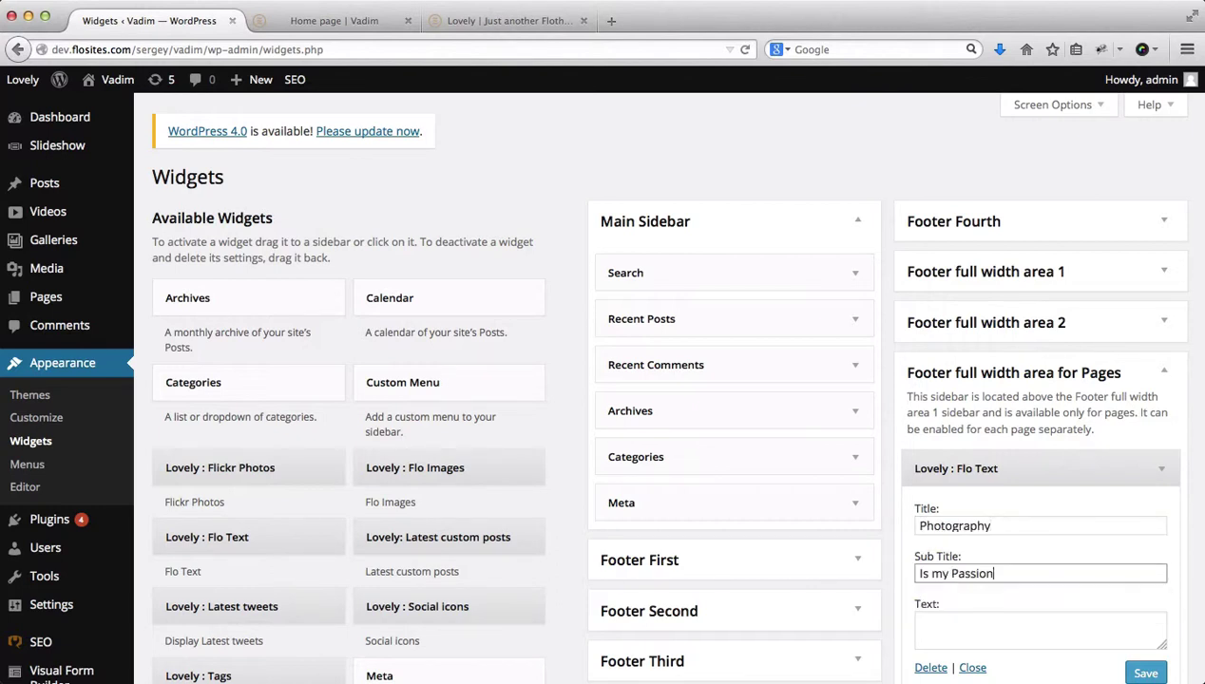
{"action": "key", "text": "Tab"}
{"action": "type", "text": "nec tellus a odio"}
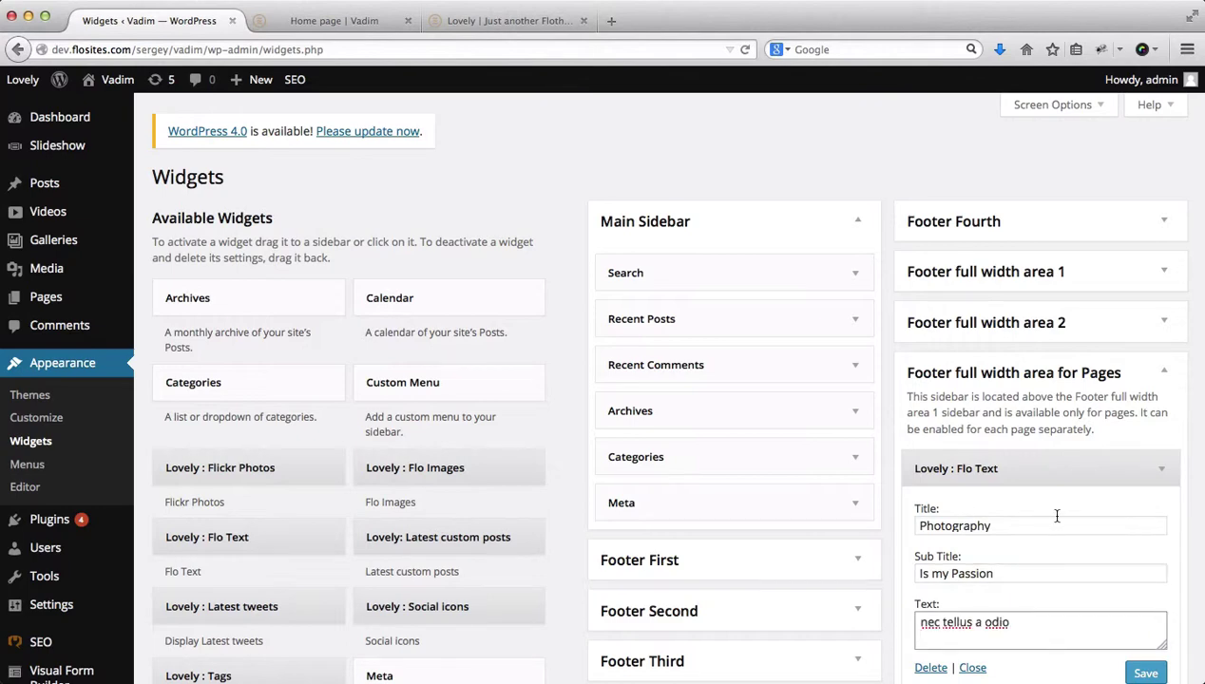
{"action": "key", "text": "BackSpace"}
{"action": "scroll", "coordinate": [1112, 528], "scroll_direction": "down", "scroll_amount": 3}
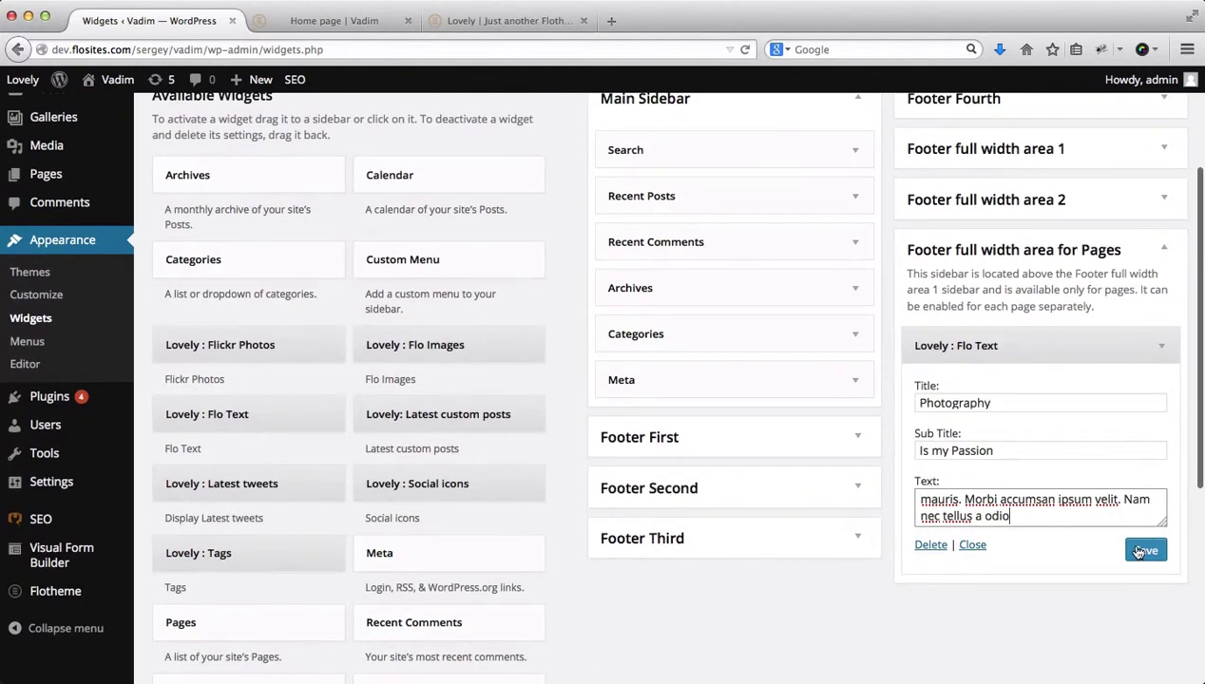
{"action": "left_click", "coordinate": [1145, 551]}
Compare the Photography block on the live home page with the Lovely demo, returning to Widgets in between
{"action": "key", "text": "ctrl+Tab"}
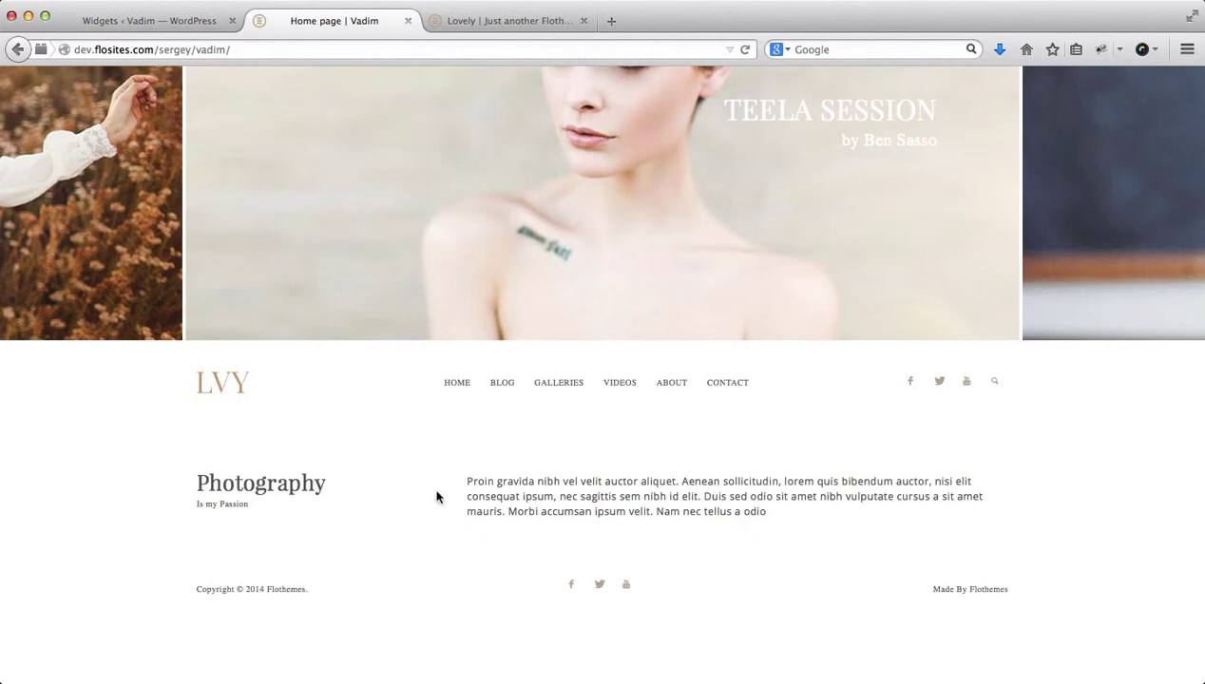
{"action": "key", "text": "ctrl+Tab"}
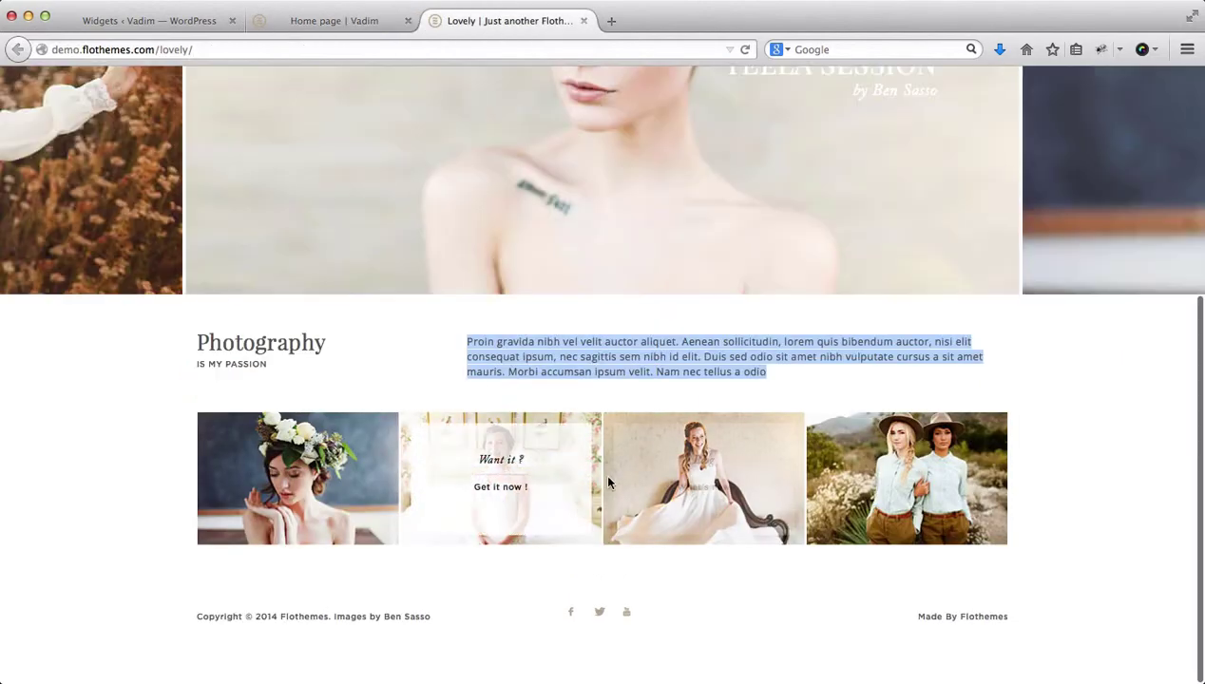
{"action": "key", "text": "ctrl+shift+Tab"}
{"action": "key", "text": "ctrl+shift+Tab"}
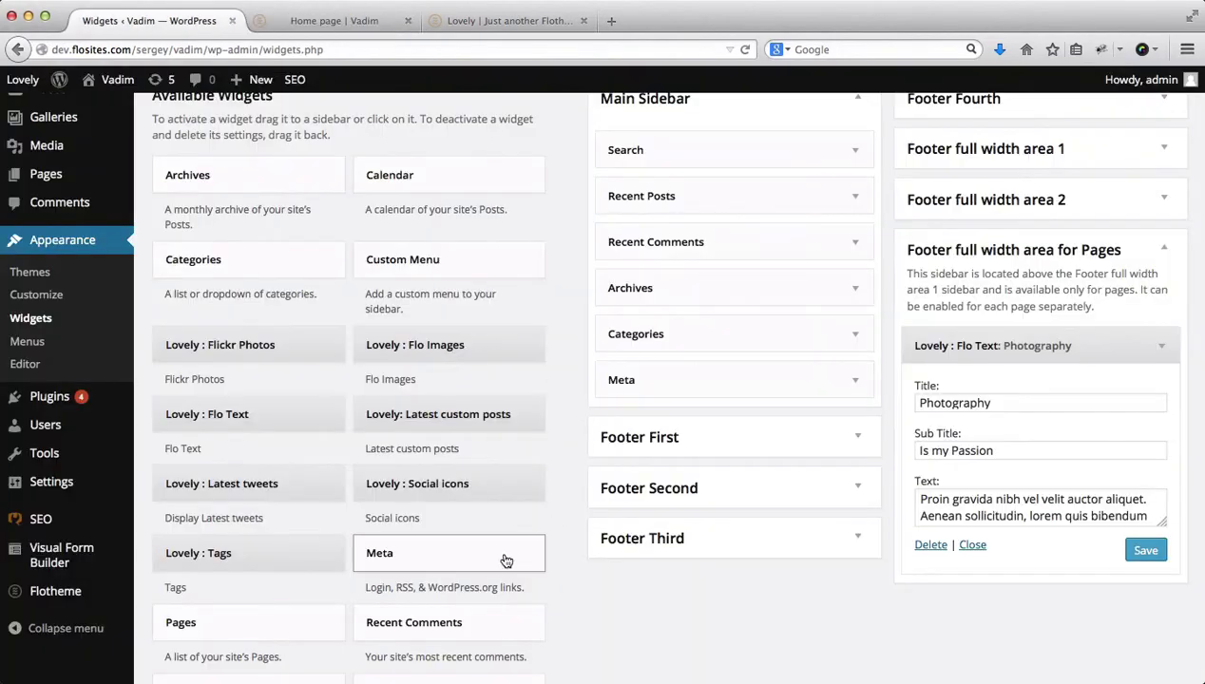
{"action": "key", "text": "ctrl+shift+Tab"}
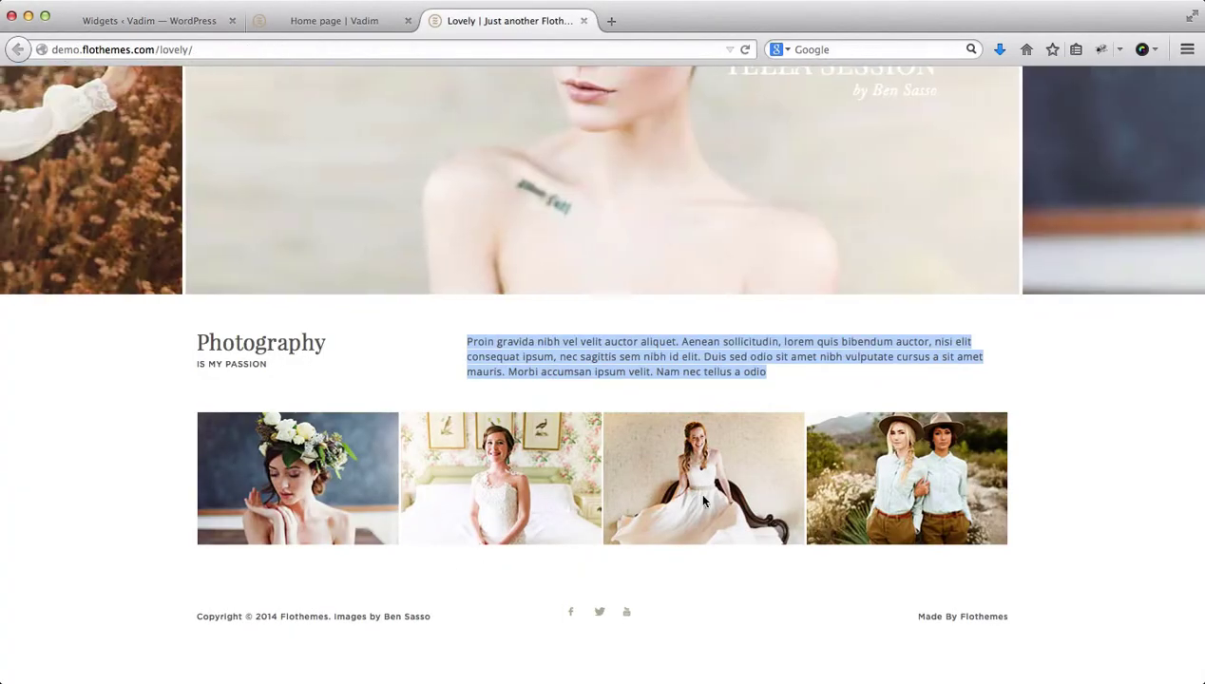
{"action": "key", "text": "ctrl+Tab"}
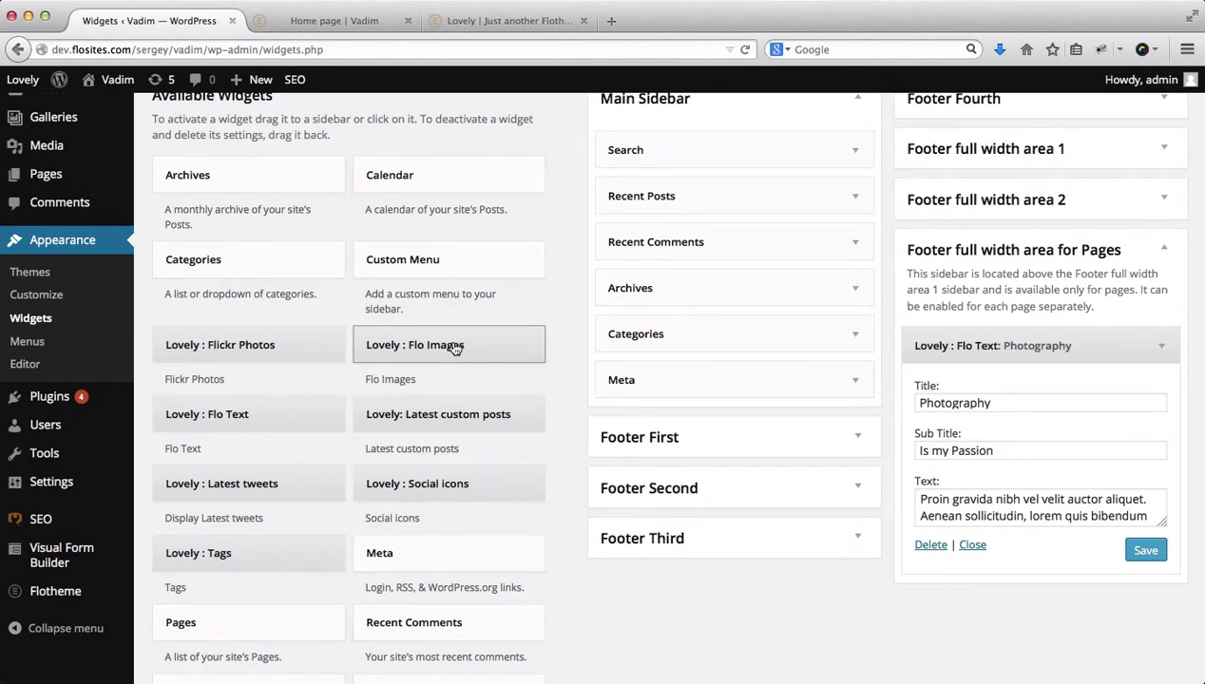
Add a Flo Images widget below the Photography text and attach kiss_ben_sasso2.jpg to its first image block
{"action": "left_click_drag", "start_coordinate": [450, 345], "coordinate": [1004, 595]}
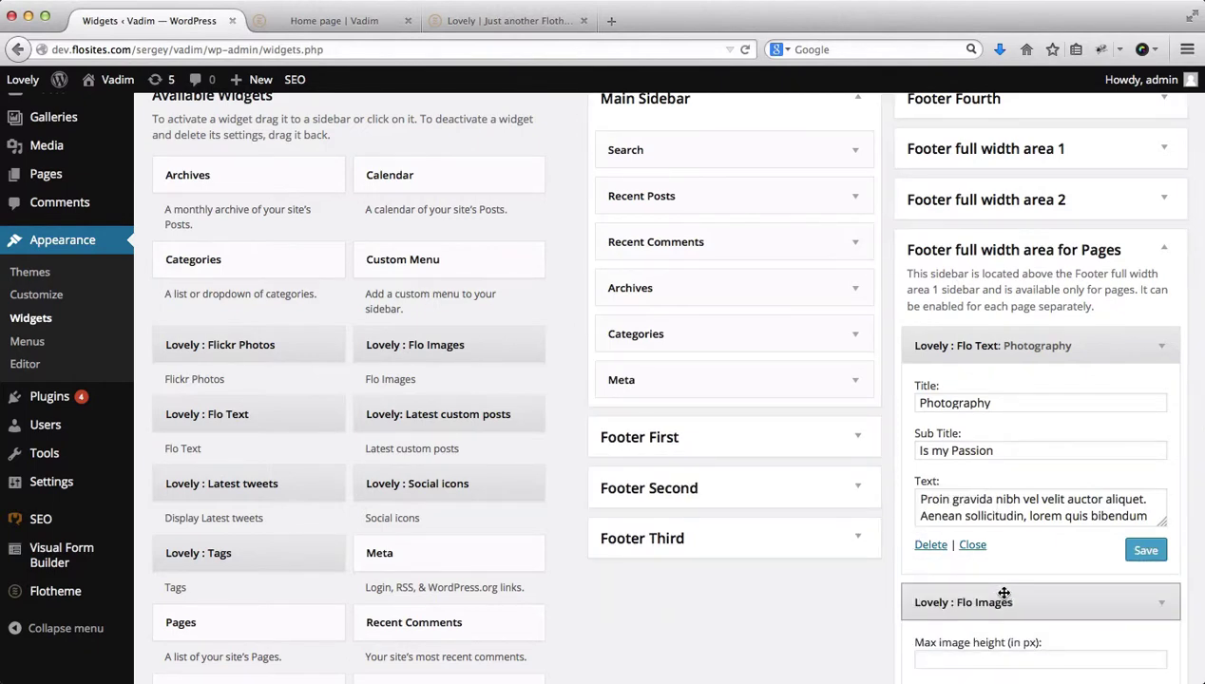
{"action": "left_click", "coordinate": [972, 544]}
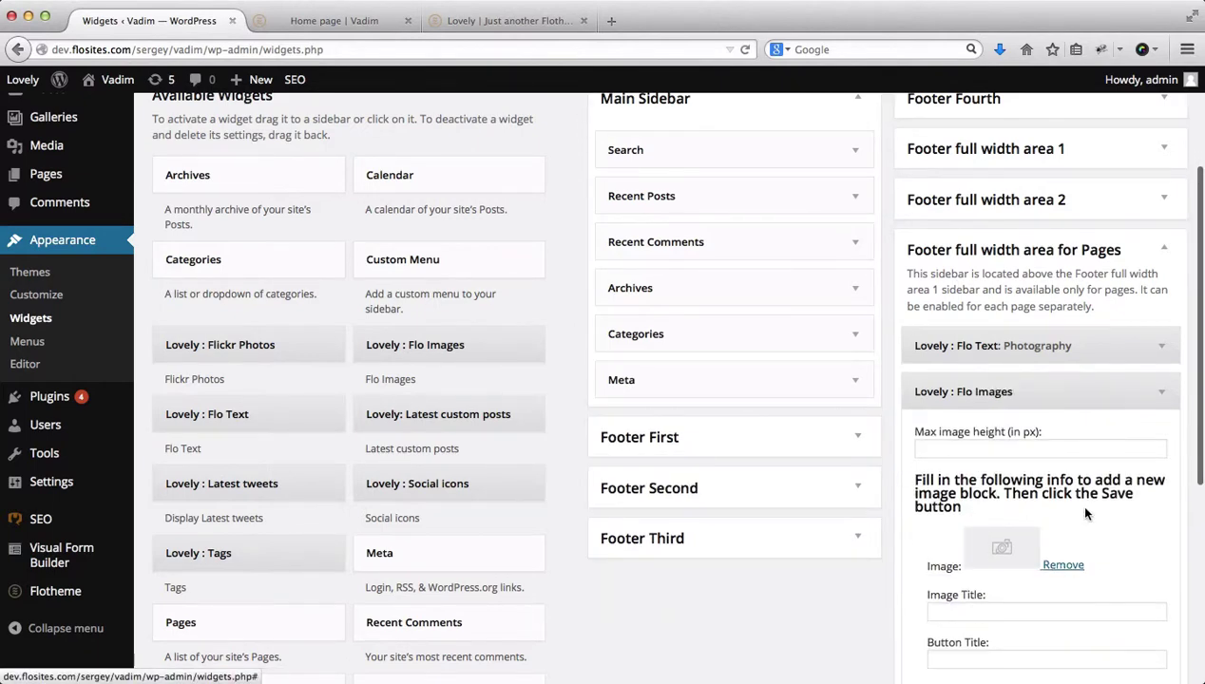
{"action": "scroll", "coordinate": [1086, 513], "scroll_direction": "down", "scroll_amount": 3}
{"action": "scroll", "coordinate": [1092, 462], "scroll_direction": "down", "scroll_amount": 2}
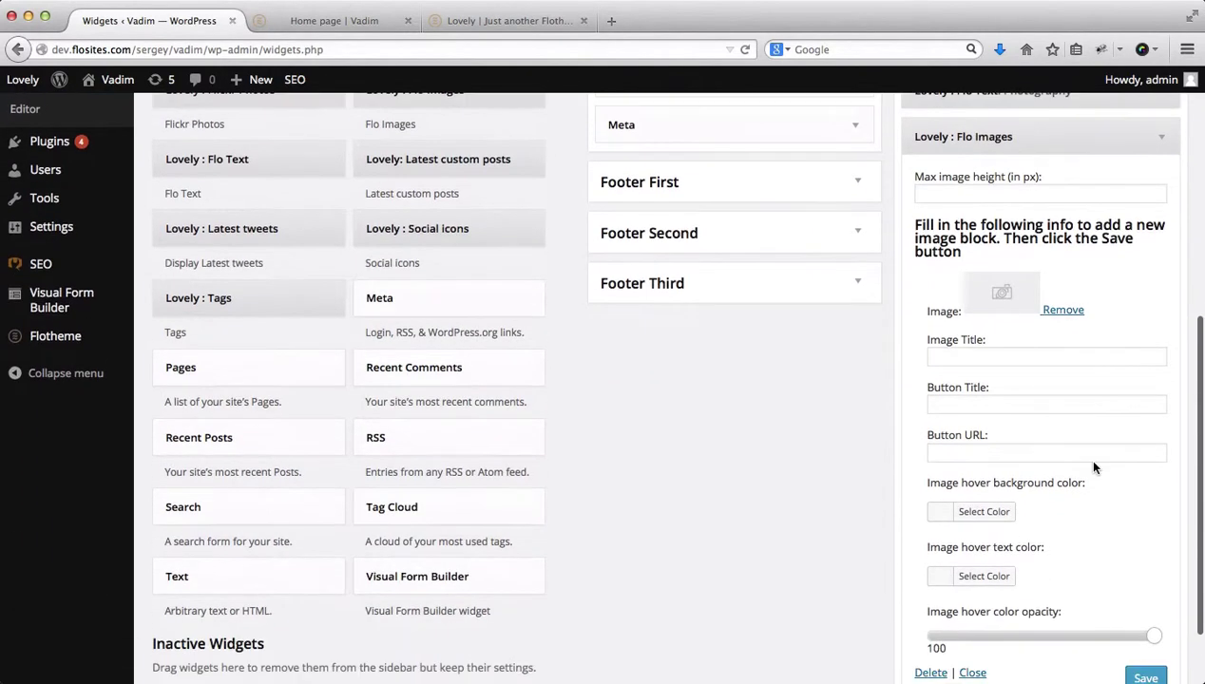
{"action": "left_click", "coordinate": [1000, 289]}
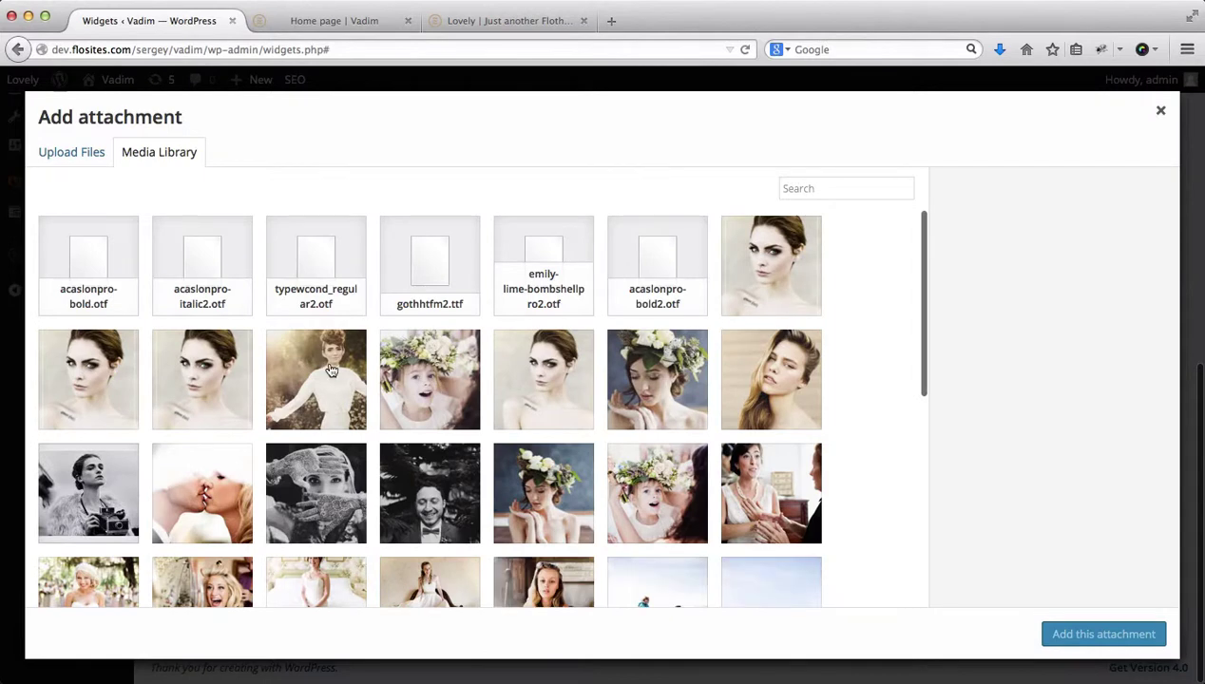
{"action": "left_click", "coordinate": [206, 504]}
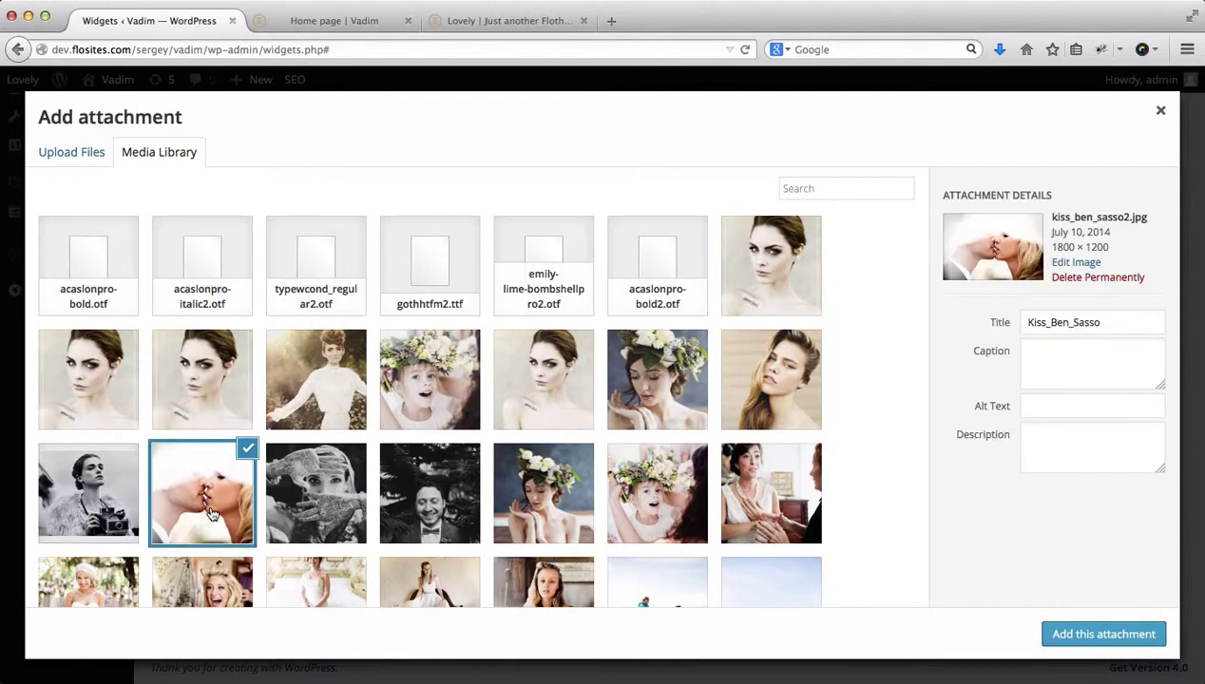
{"action": "left_click", "coordinate": [1074, 636]}
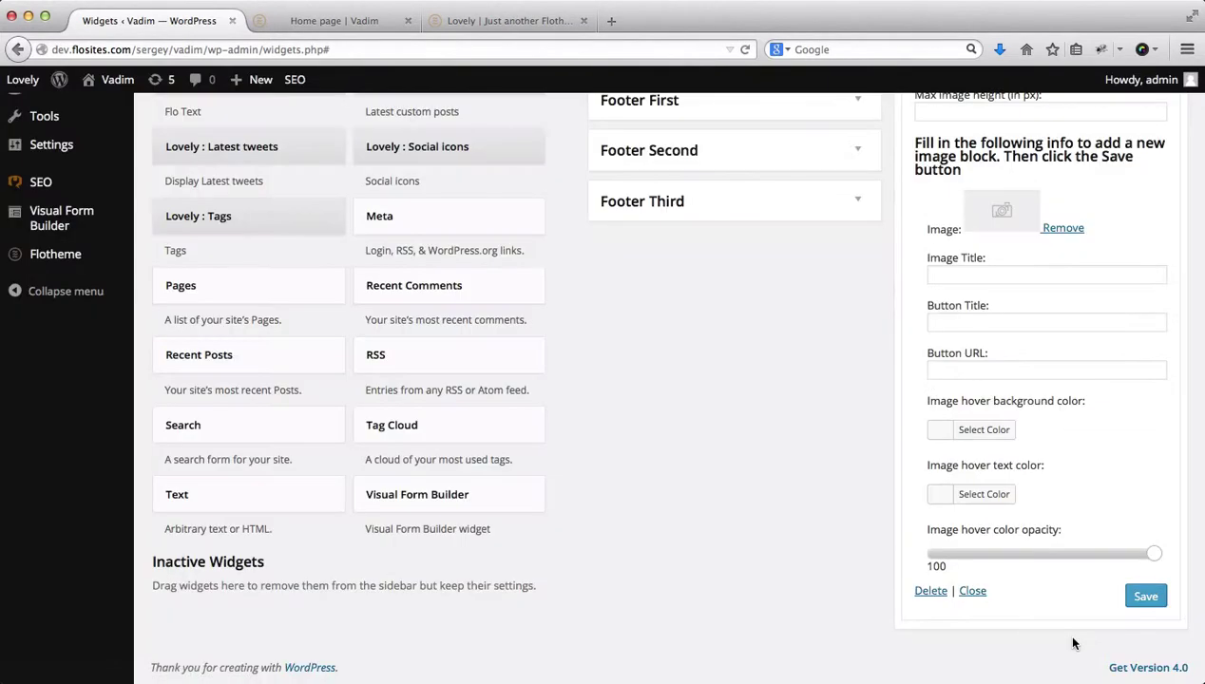
Give image block #1 the title 'Title 2' and an Open button linking to the Lovely demo URL
{"action": "left_click", "coordinate": [977, 273]}
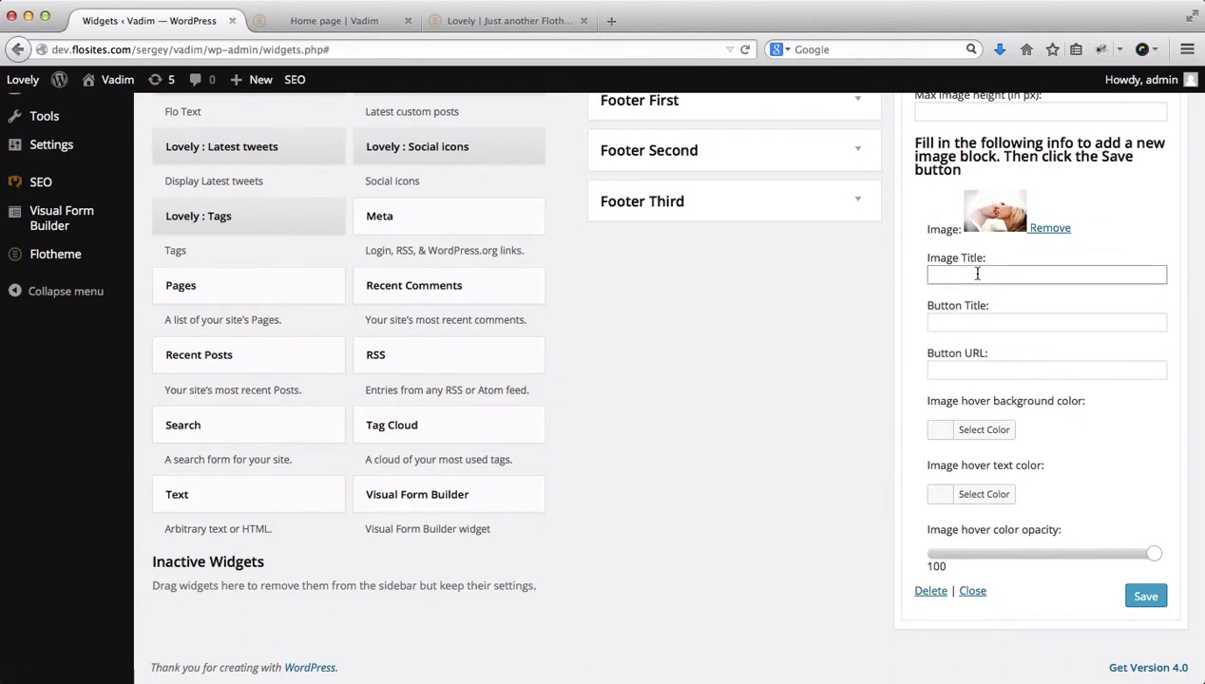
{"action": "type", "text": "Title 2"}
{"action": "left_click", "coordinate": [990, 323]}
{"action": "type", "text": "Open"}
{"action": "left_click", "coordinate": [993, 371]}
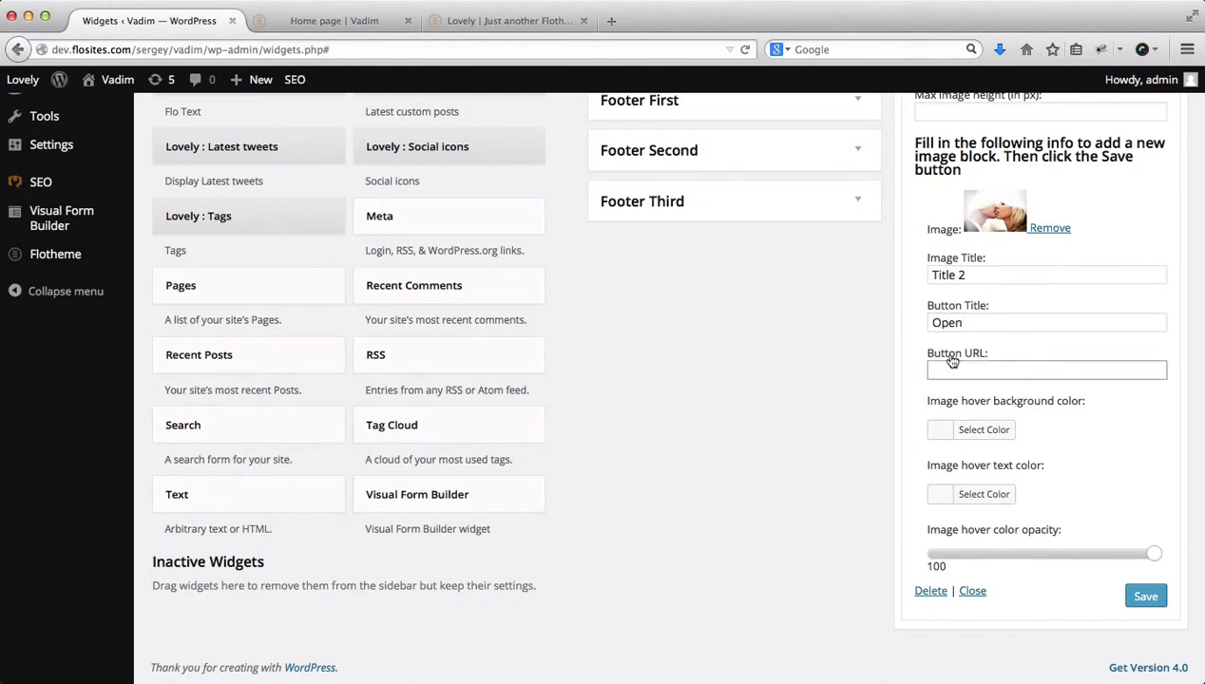
{"action": "left_click", "coordinate": [509, 20]}
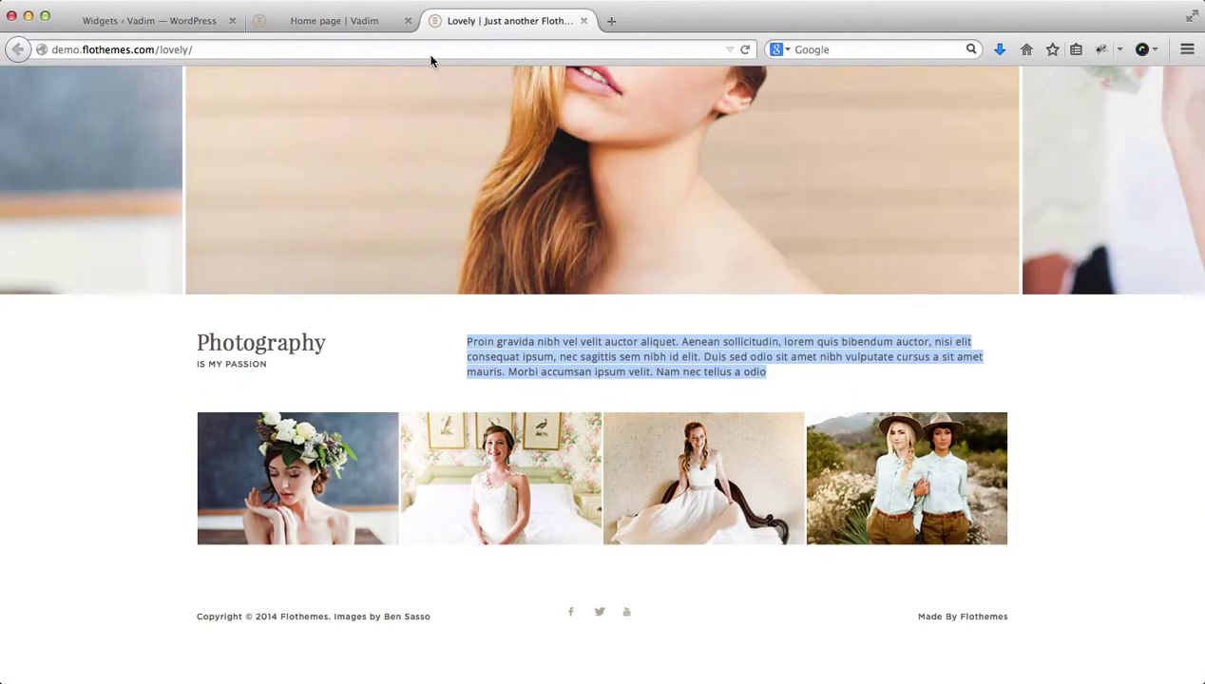
{"action": "left_click", "coordinate": [431, 55]}
{"action": "key", "text": "super+c"}
{"action": "key", "text": "super+1"}
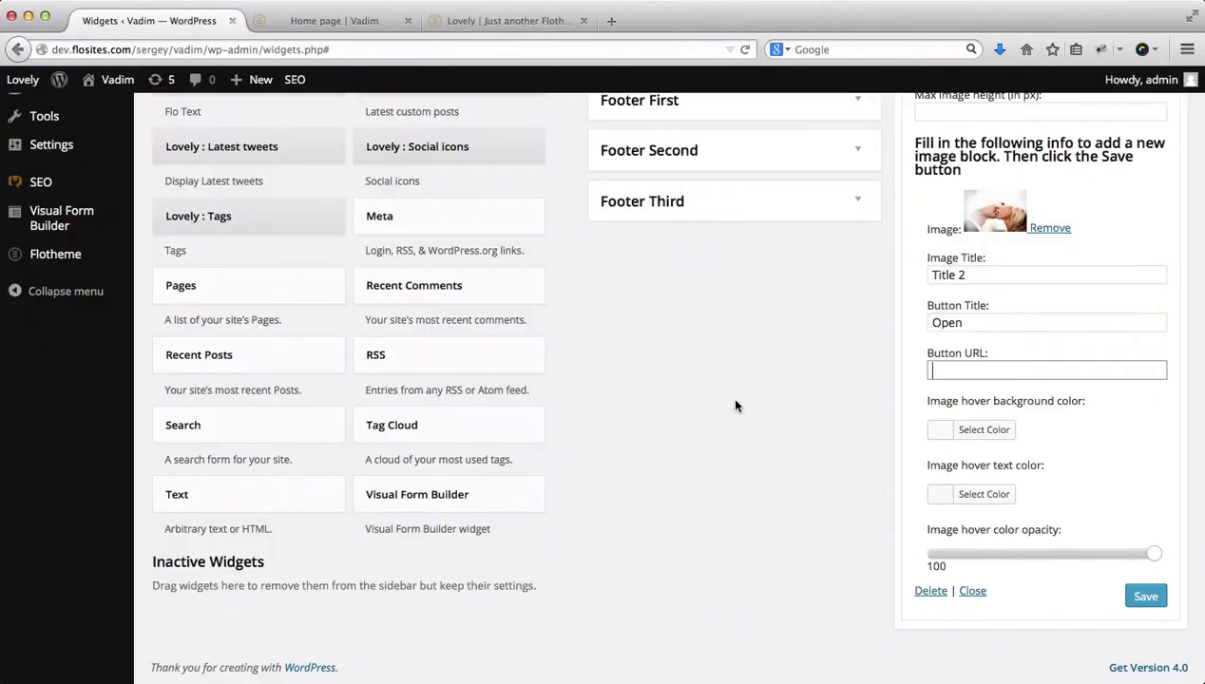
{"action": "key", "text": "super+v"}
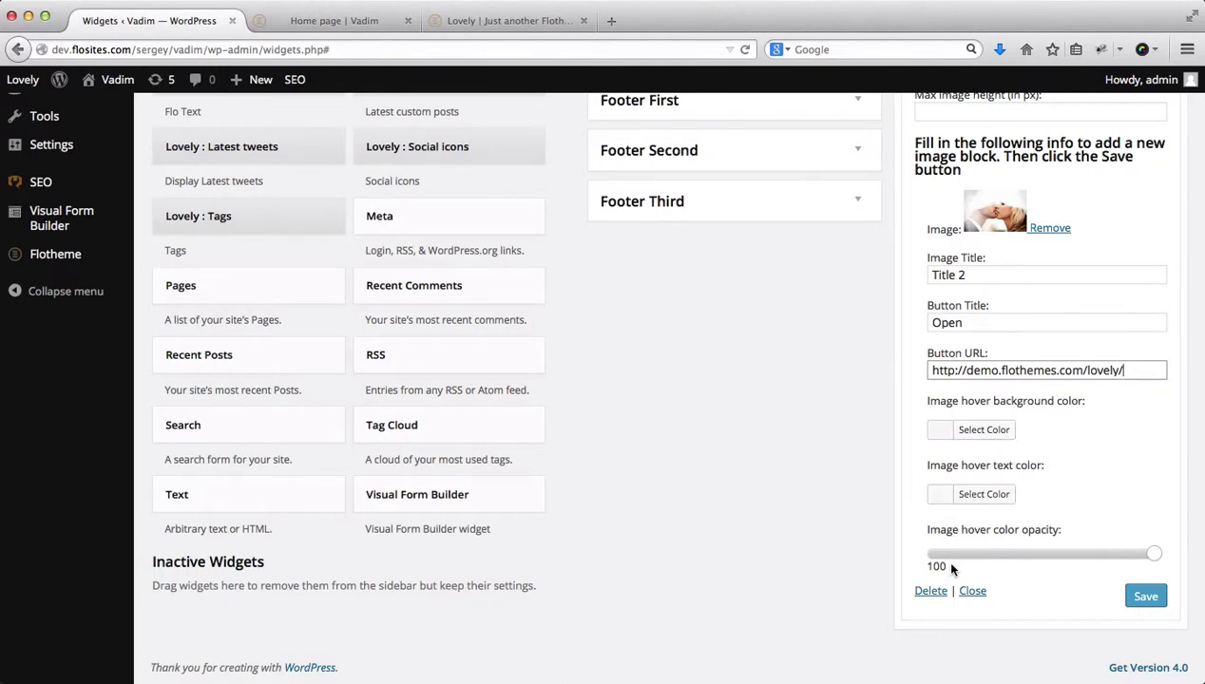
Set the hover text colour to black and hover background to white, then save the block
{"action": "left_click", "coordinate": [953, 502]}
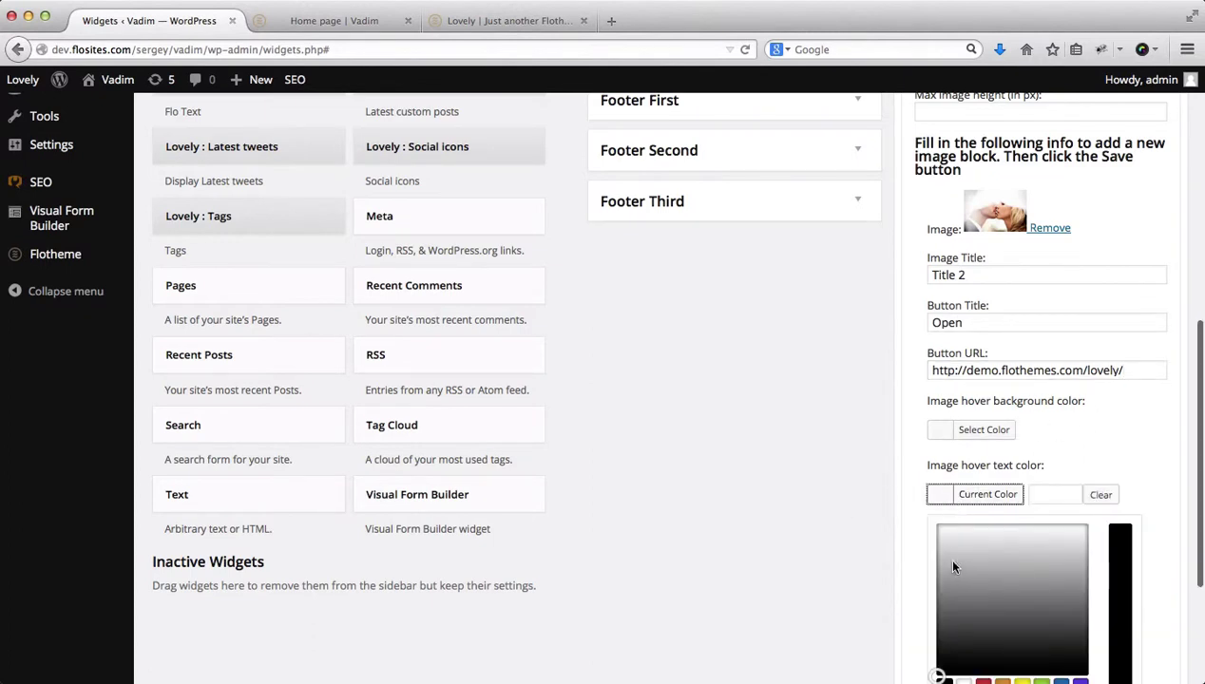
{"action": "left_click", "coordinate": [936, 524]}
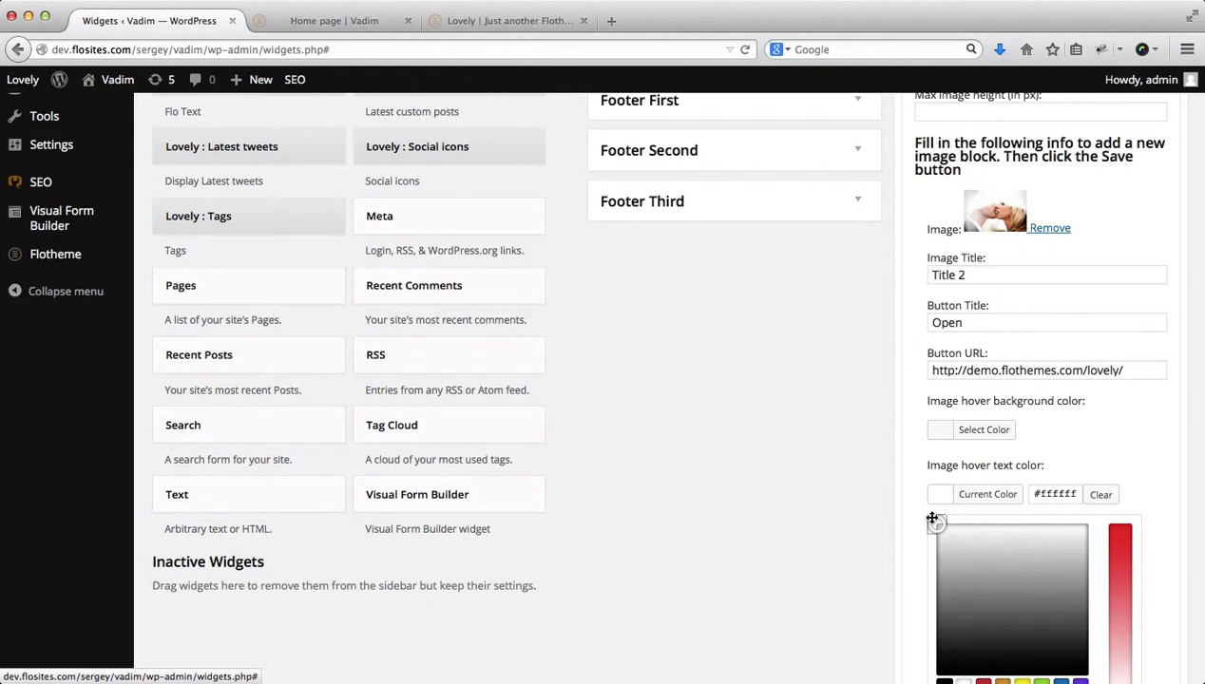
{"action": "left_click", "coordinate": [941, 671]}
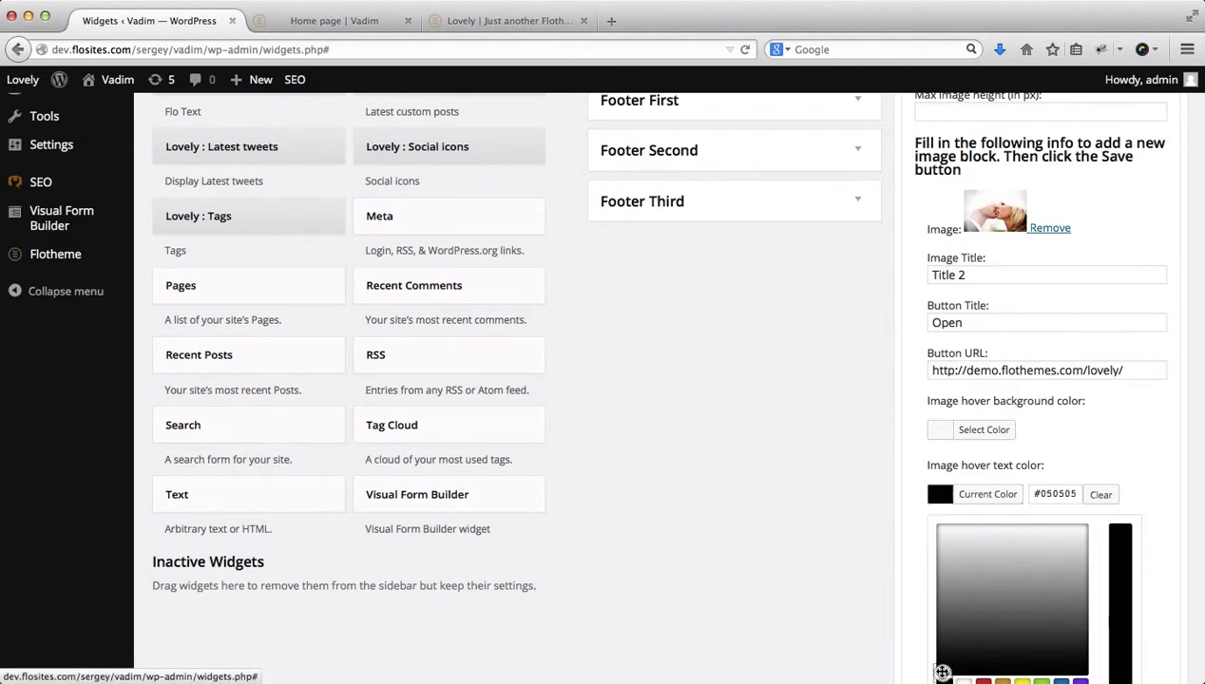
{"action": "left_click", "coordinate": [961, 434]}
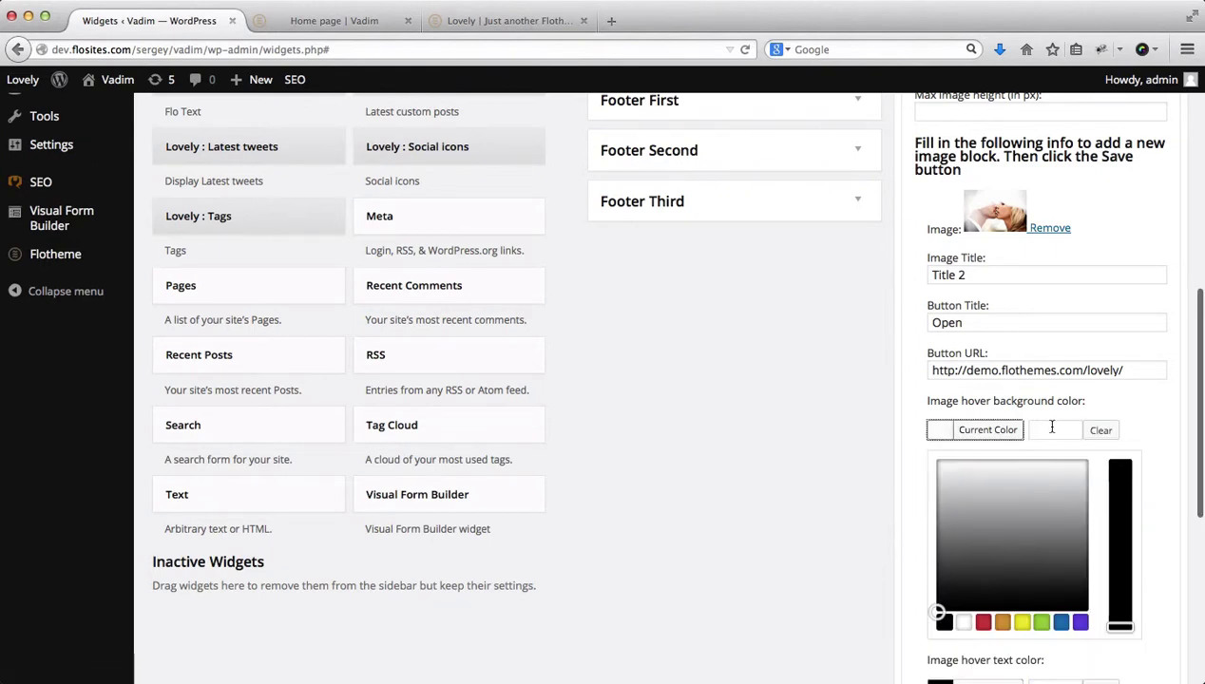
{"action": "left_click", "coordinate": [939, 464]}
{"action": "left_click_drag", "start_coordinate": [936, 462], "coordinate": [928, 452]}
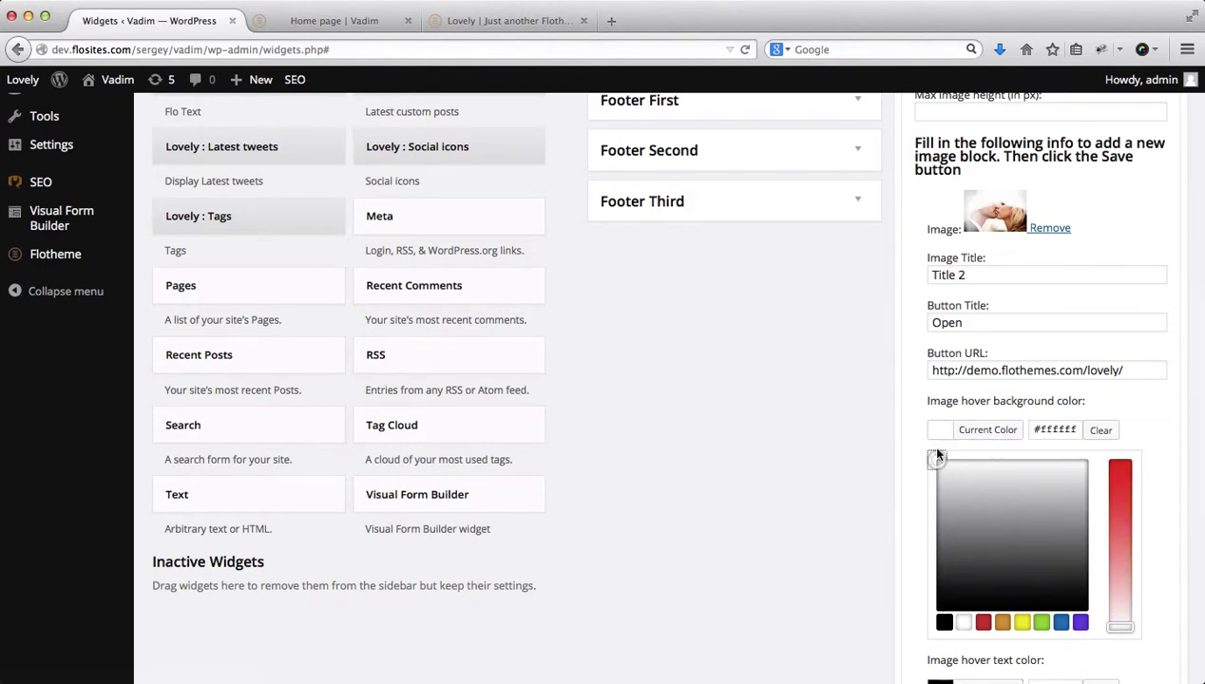
{"action": "left_click", "coordinate": [1159, 409]}
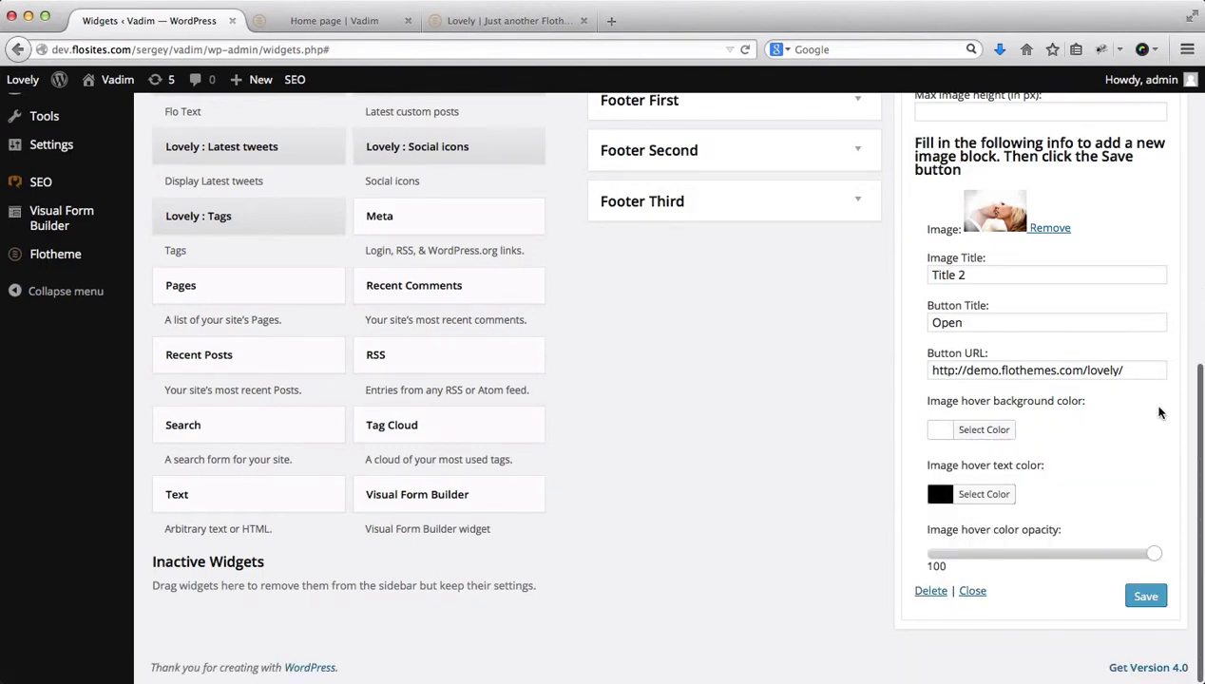
{"action": "left_click", "coordinate": [1146, 599]}
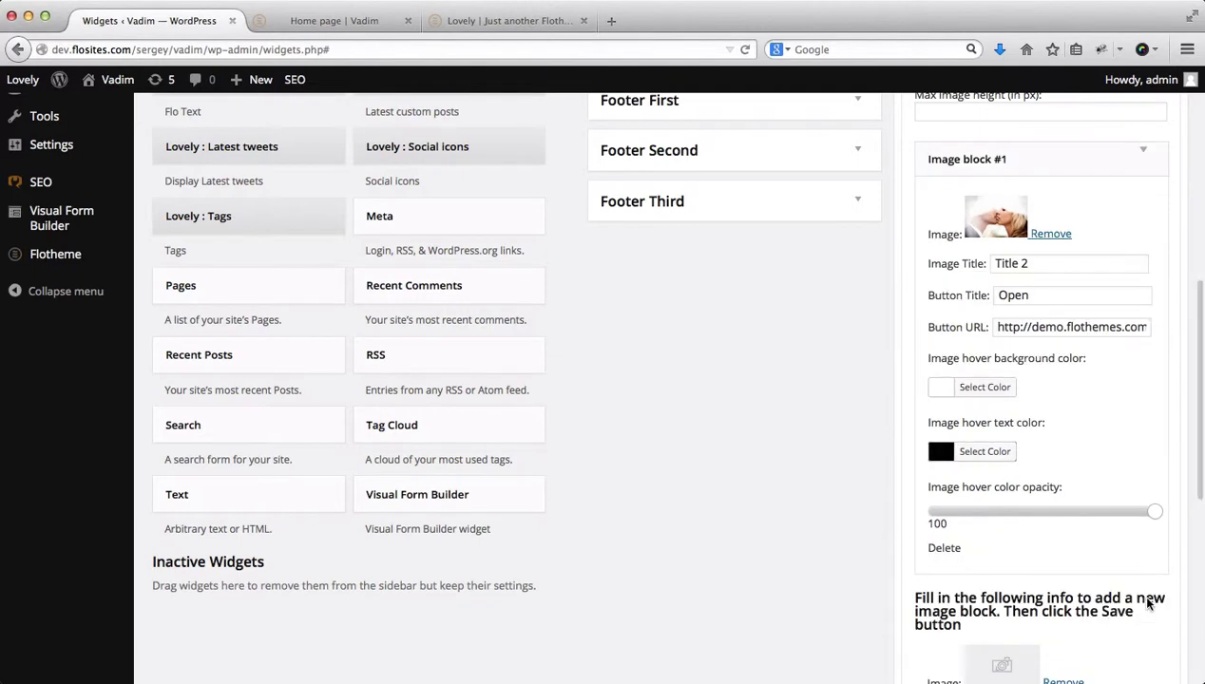
Add the henna photo as image block 'Title 2' with an Open button linking to the demo, and save
{"action": "scroll", "coordinate": [1022, 461], "scroll_direction": "down", "scroll_amount": 5}
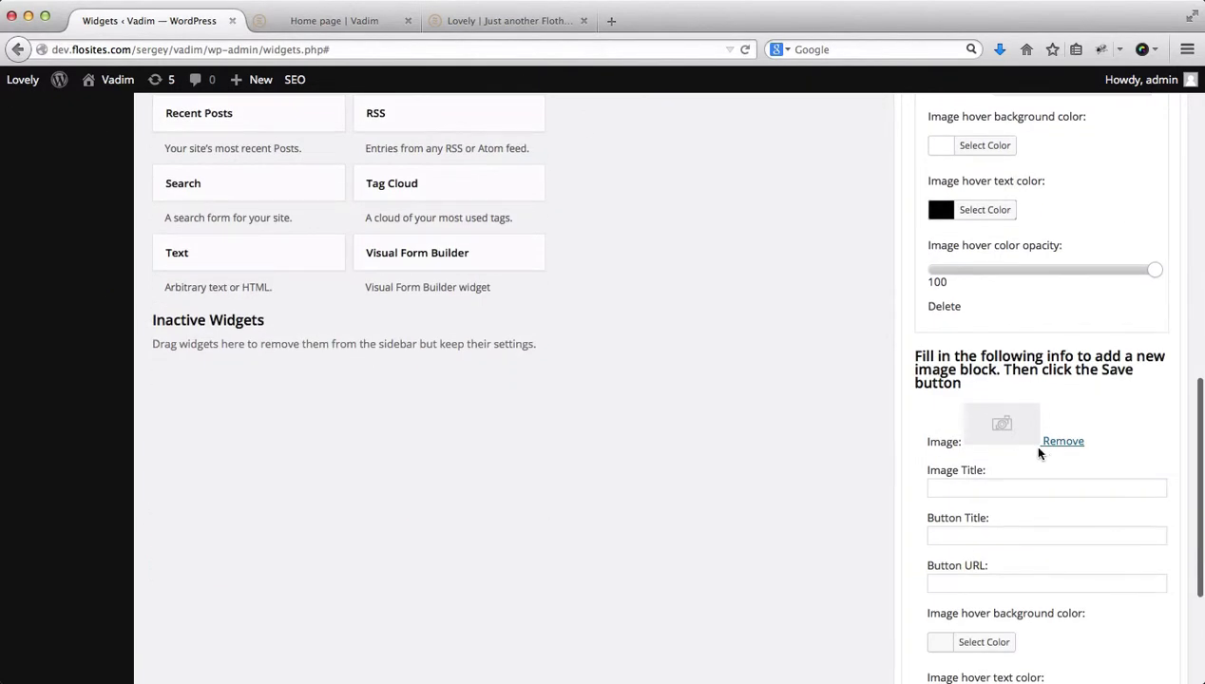
{"action": "left_click", "coordinate": [1005, 429]}
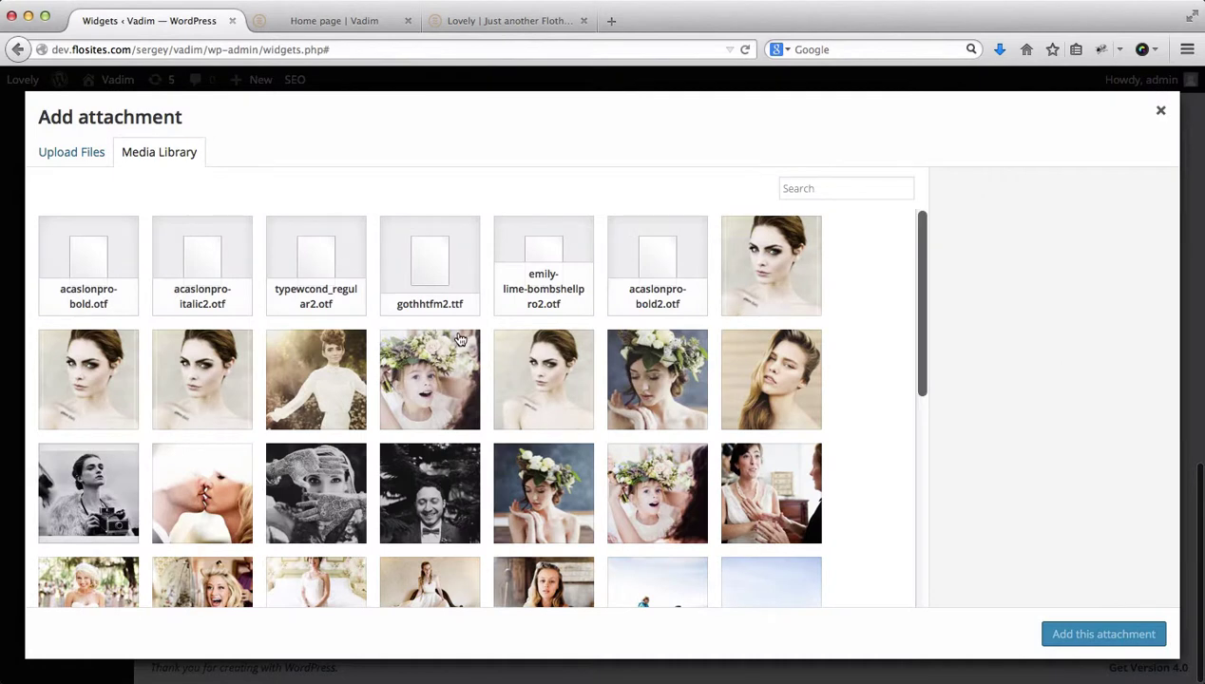
{"action": "left_click", "coordinate": [300, 498]}
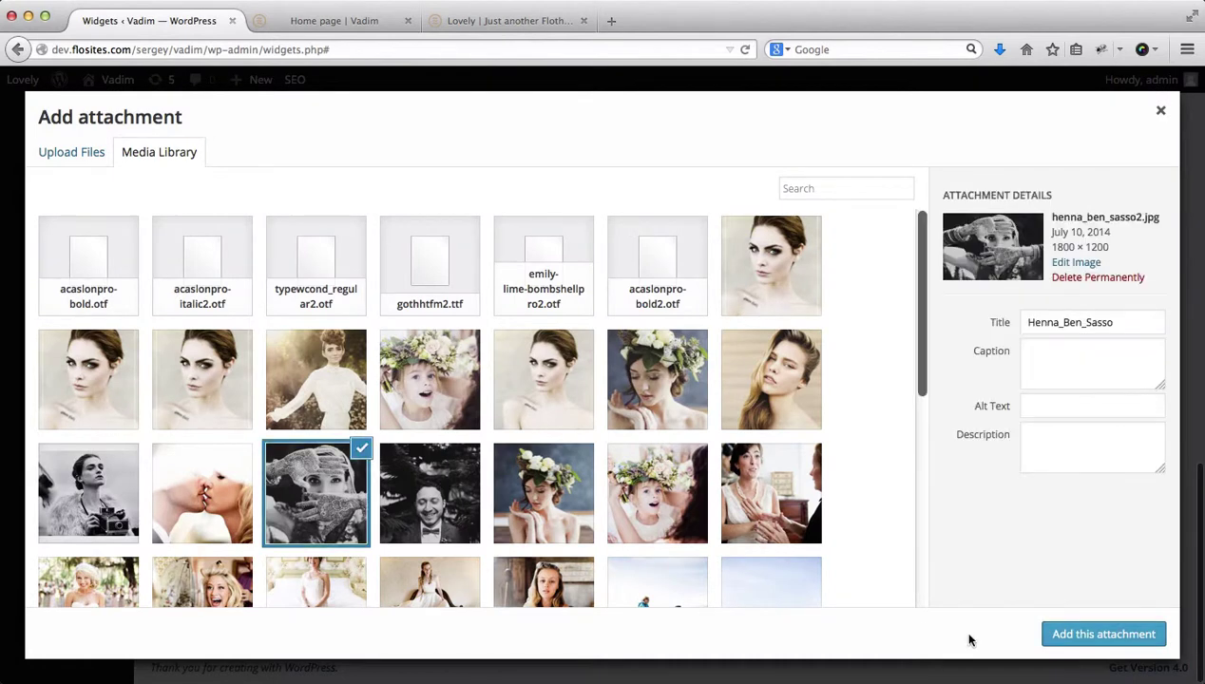
{"action": "left_click", "coordinate": [1075, 635]}
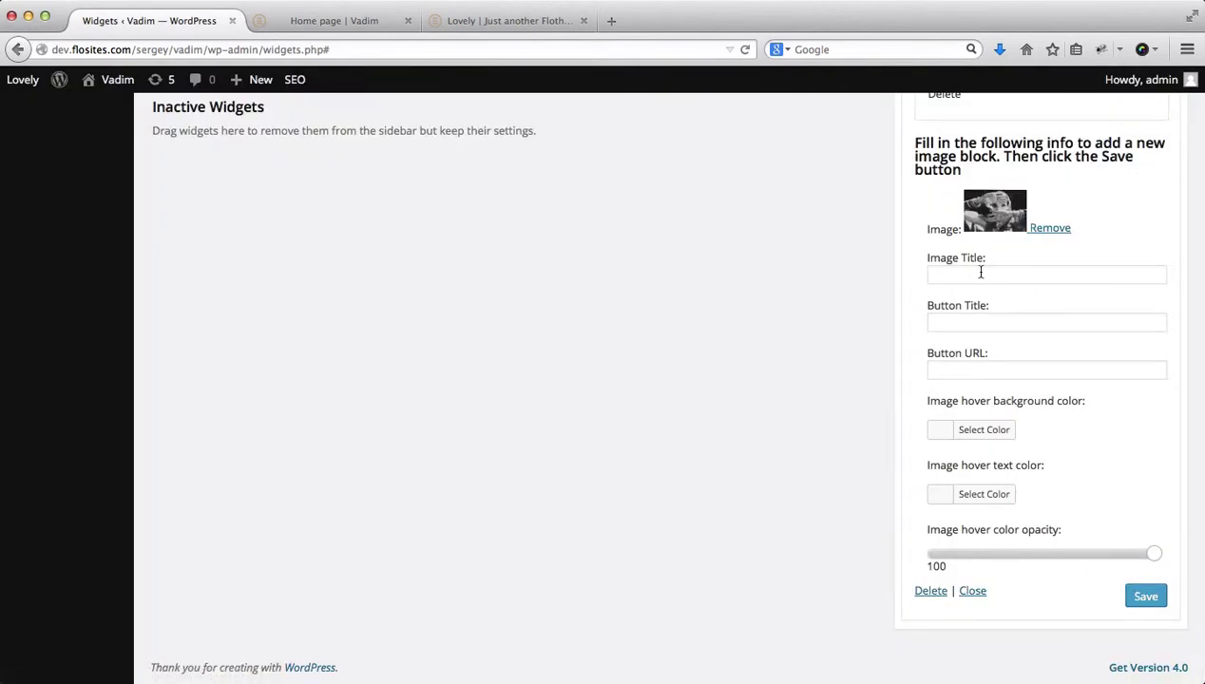
{"action": "left_click", "coordinate": [1019, 275]}
{"action": "type", "text": "Title"}
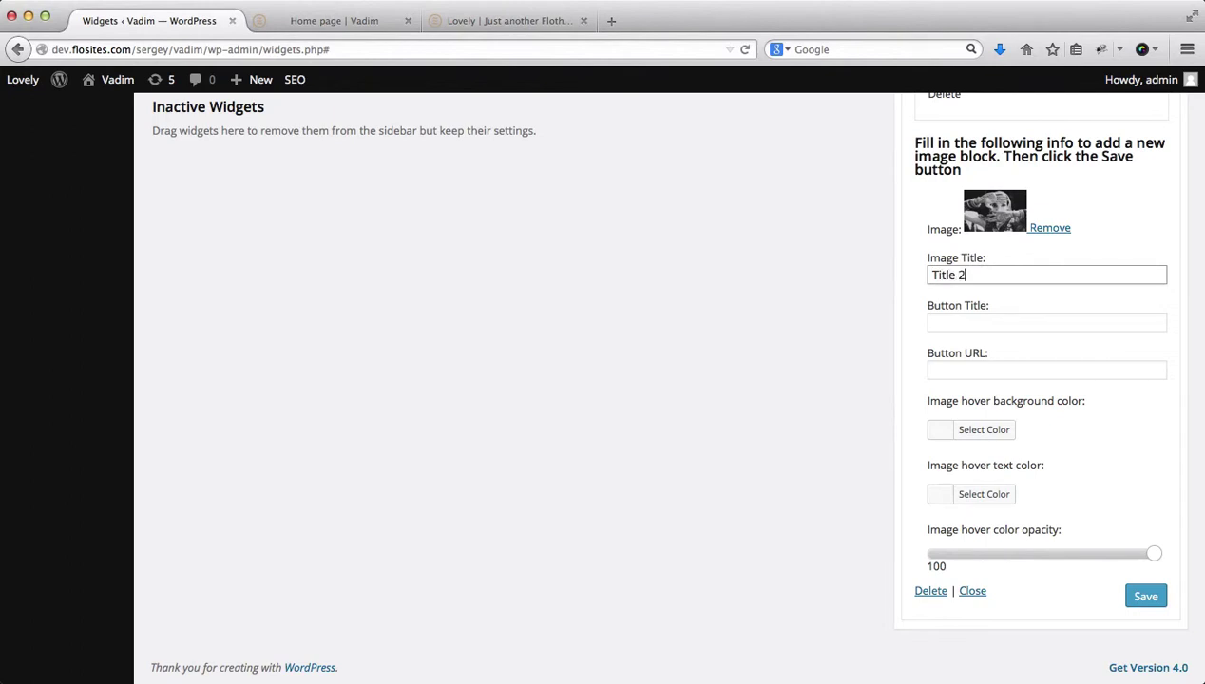
{"action": "type", "text": " 2"}
{"action": "left_click", "coordinate": [1045, 322]}
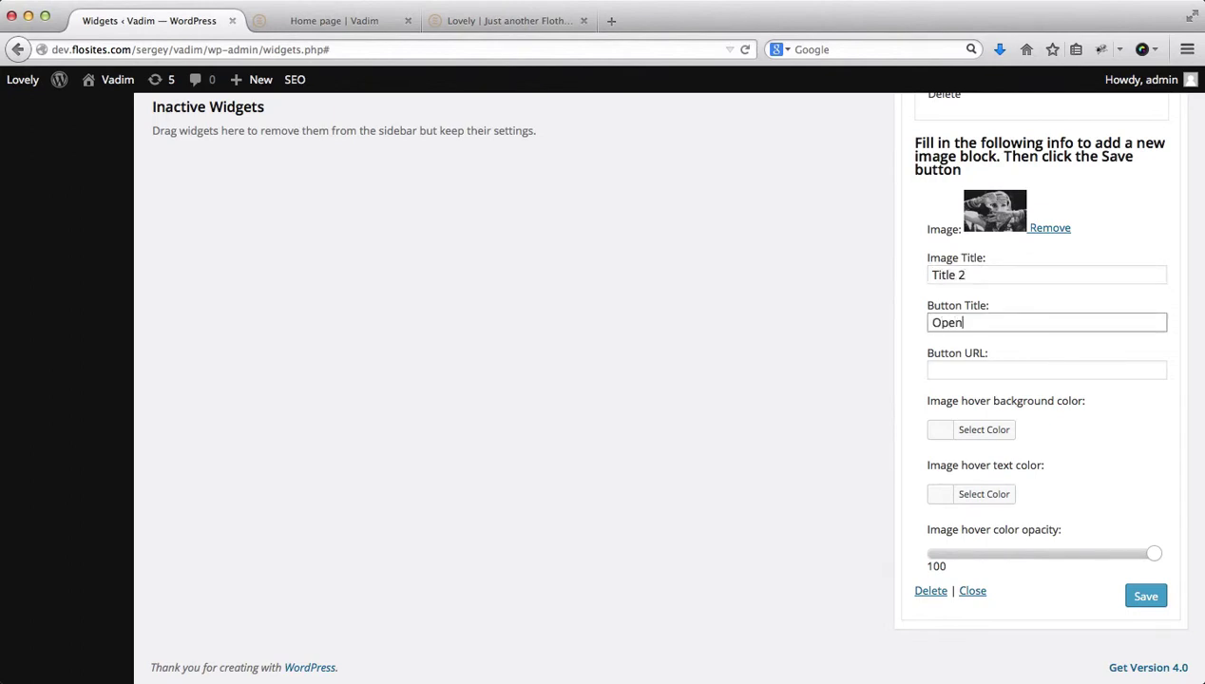
{"action": "key", "text": "Tab"}
{"action": "type", "text": "http://demo.flothemes.com/lovely/"}
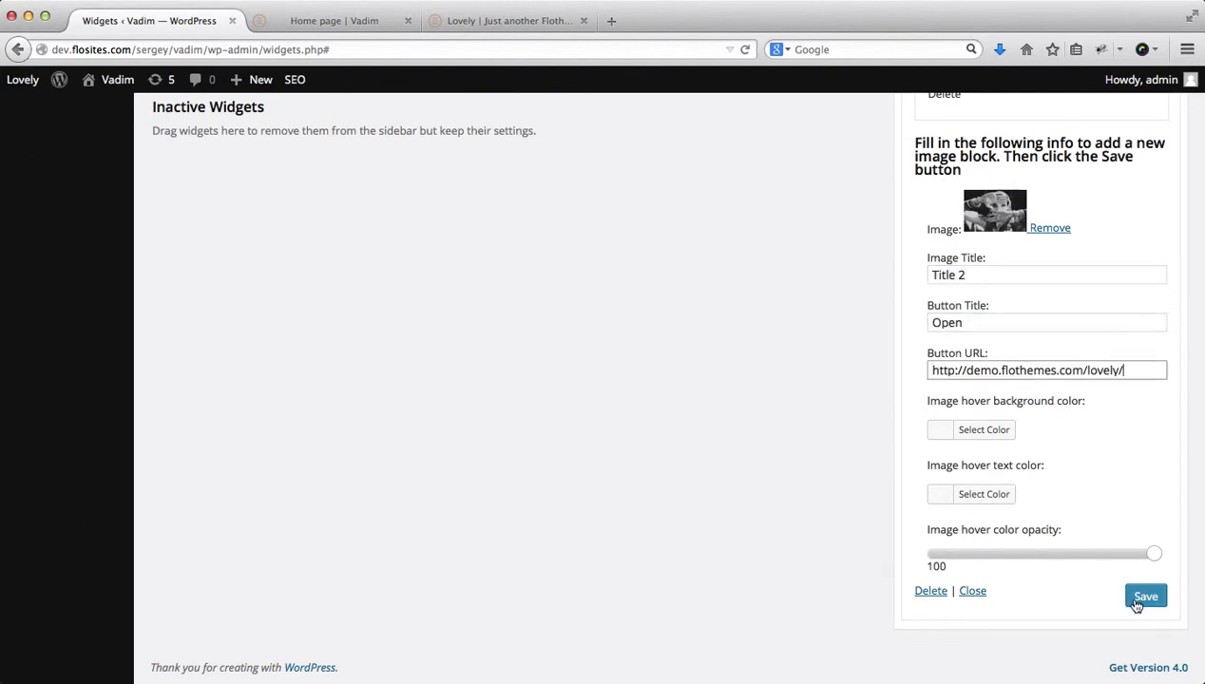
{"action": "left_click", "coordinate": [1143, 599]}
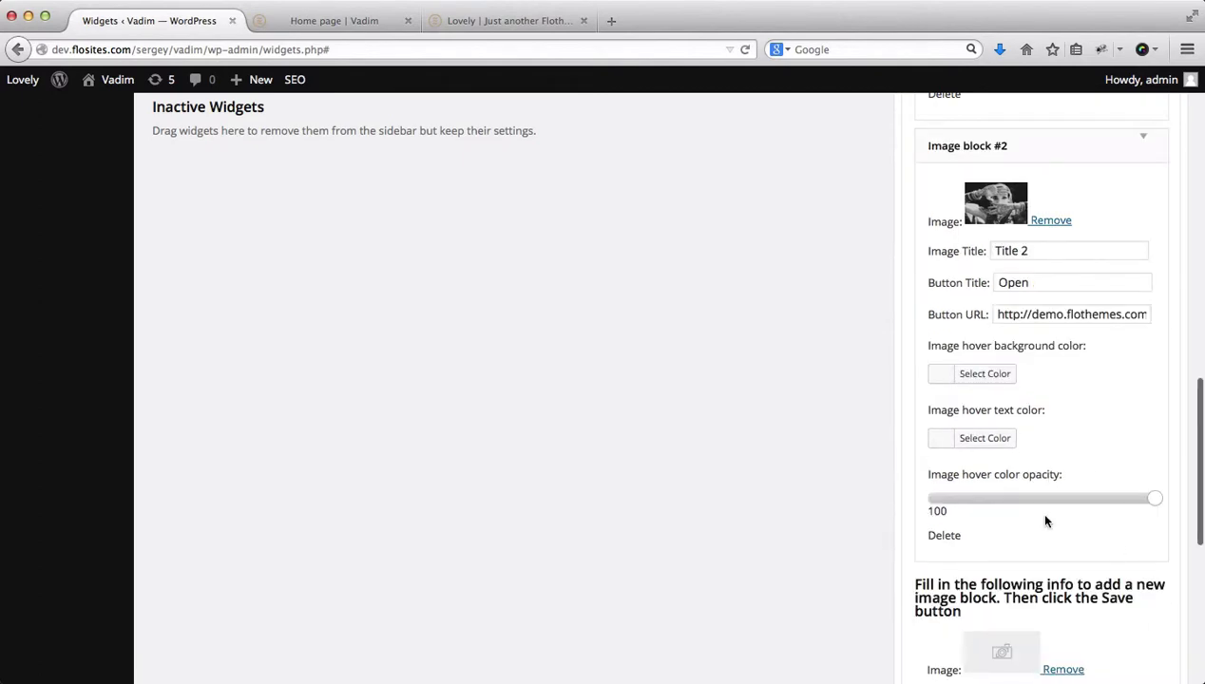
Add the black-and-white groom photo as 'Title 3' with an Open button linking to the demo, and save
{"action": "scroll", "coordinate": [1045, 521], "scroll_direction": "down", "scroll_amount": 5}
{"action": "left_click", "coordinate": [1000, 392]}
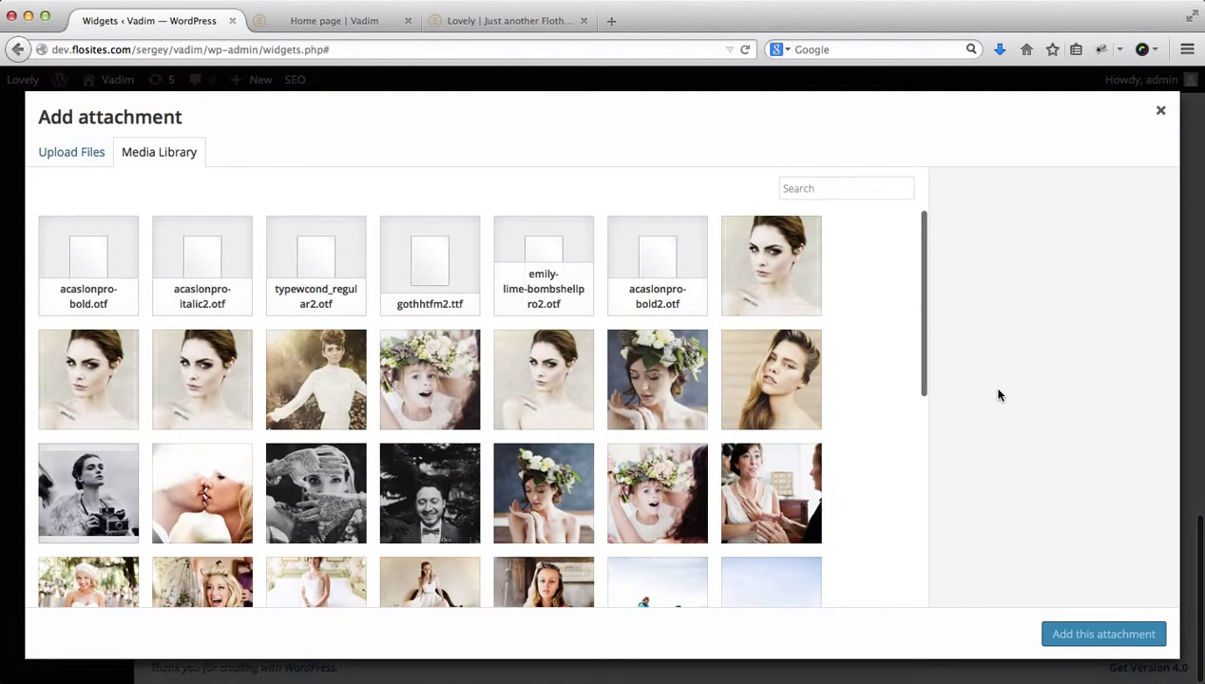
{"action": "left_click", "coordinate": [435, 498]}
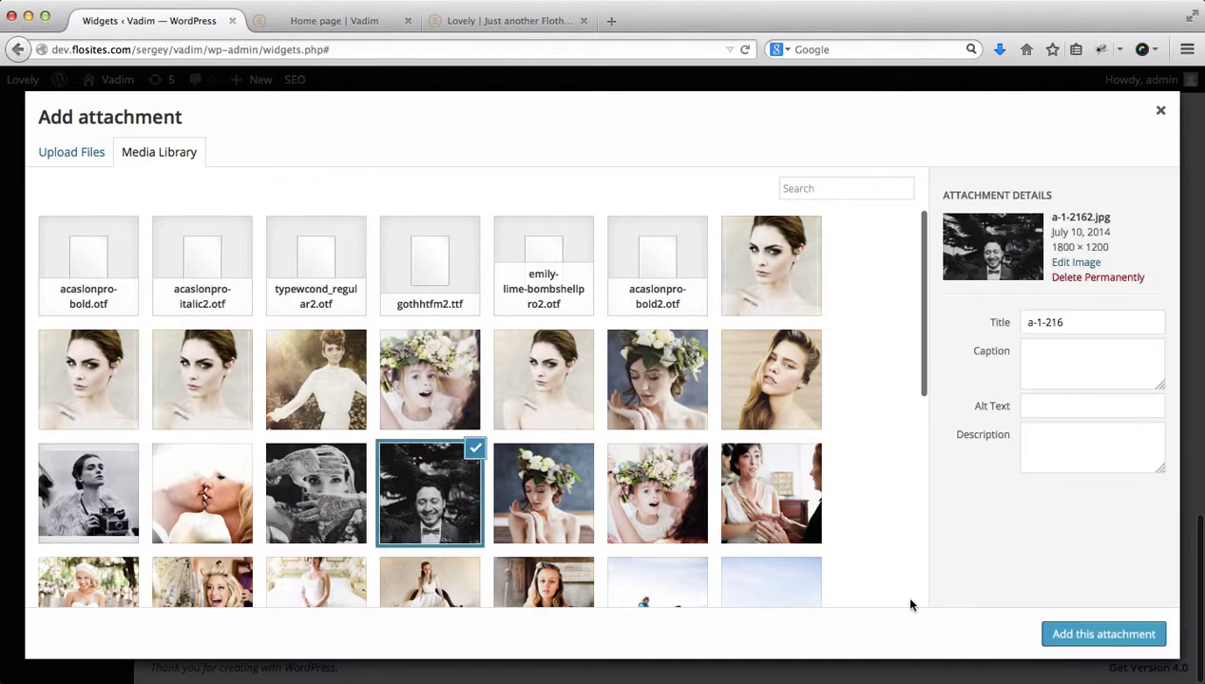
{"action": "left_click", "coordinate": [1104, 634]}
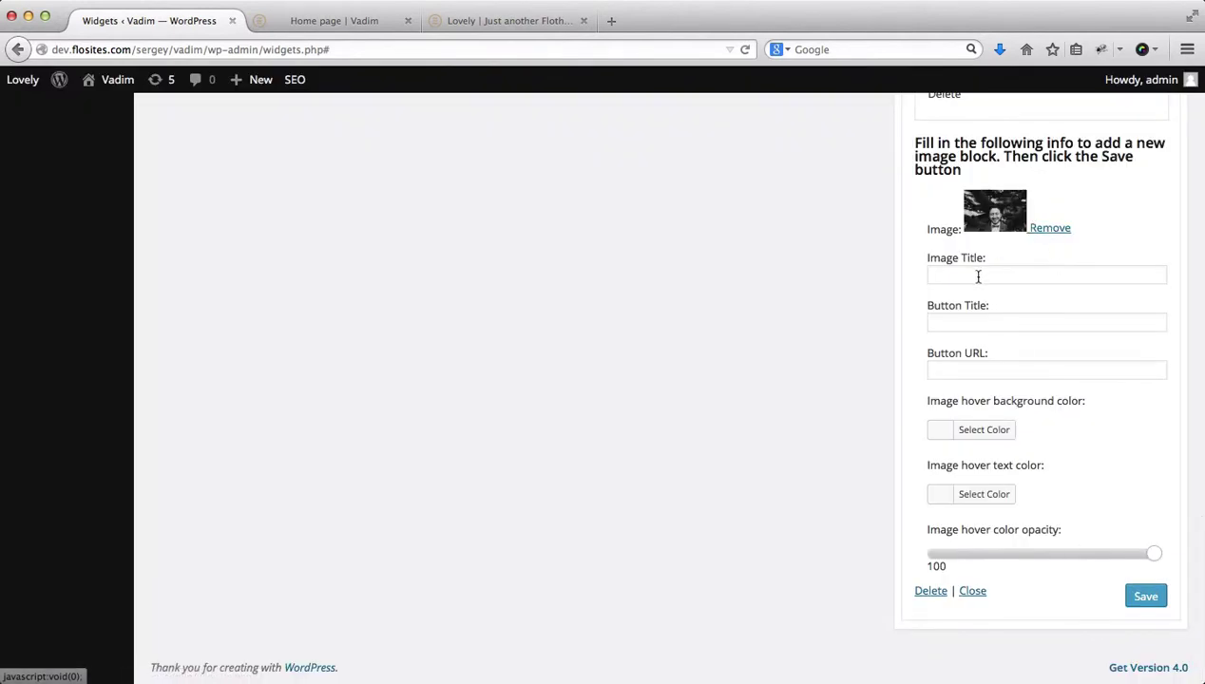
{"action": "left_click", "coordinate": [977, 275]}
{"action": "type", "text": "Title 3"}
{"action": "left_click", "coordinate": [951, 319]}
{"action": "type", "text": "Open"}
{"action": "left_click", "coordinate": [938, 364]}
{"action": "type", "text": "http://demo.flothemes.com/lovely/"}
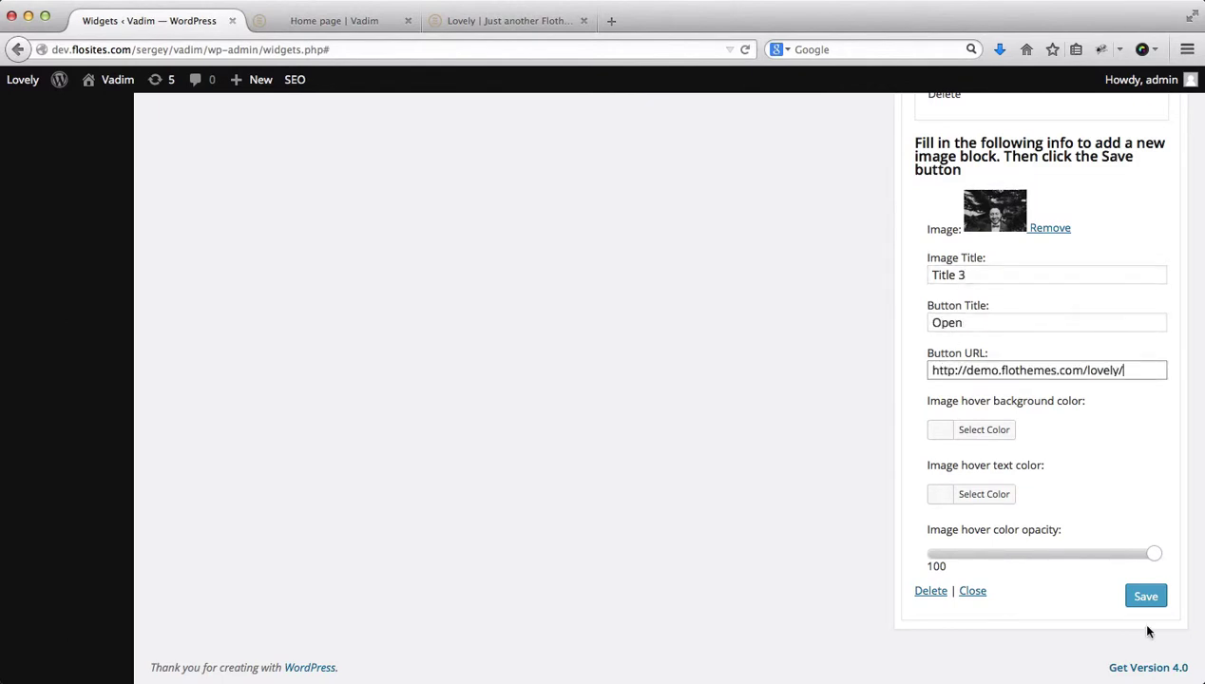
{"action": "left_click", "coordinate": [1152, 601]}
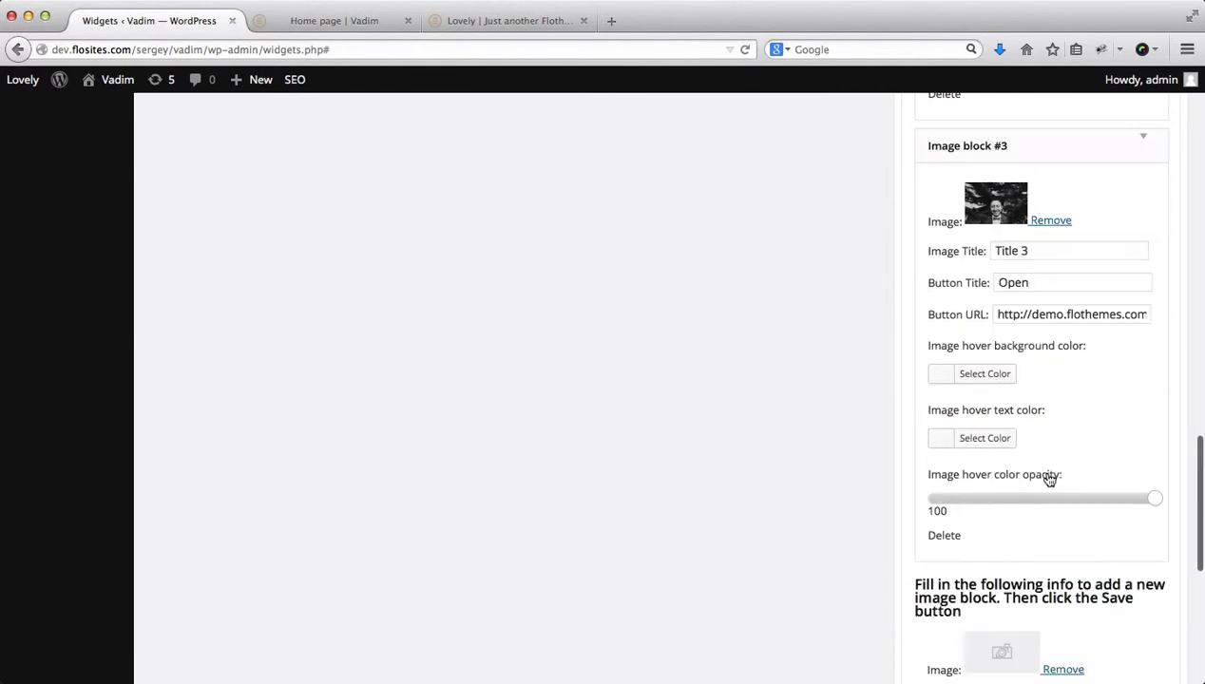
{"action": "scroll", "coordinate": [1031, 477], "scroll_direction": "down", "scroll_amount": 3}
{"action": "left_click", "coordinate": [1007, 507]}
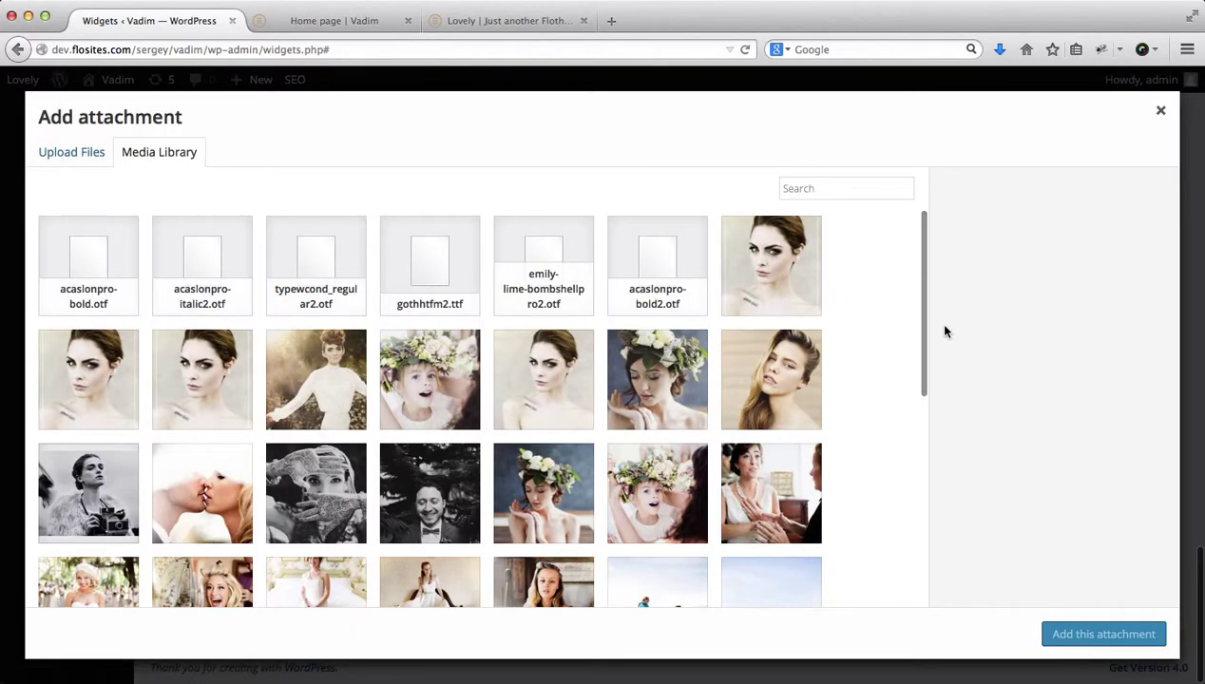
{"action": "left_click", "coordinate": [564, 498]}
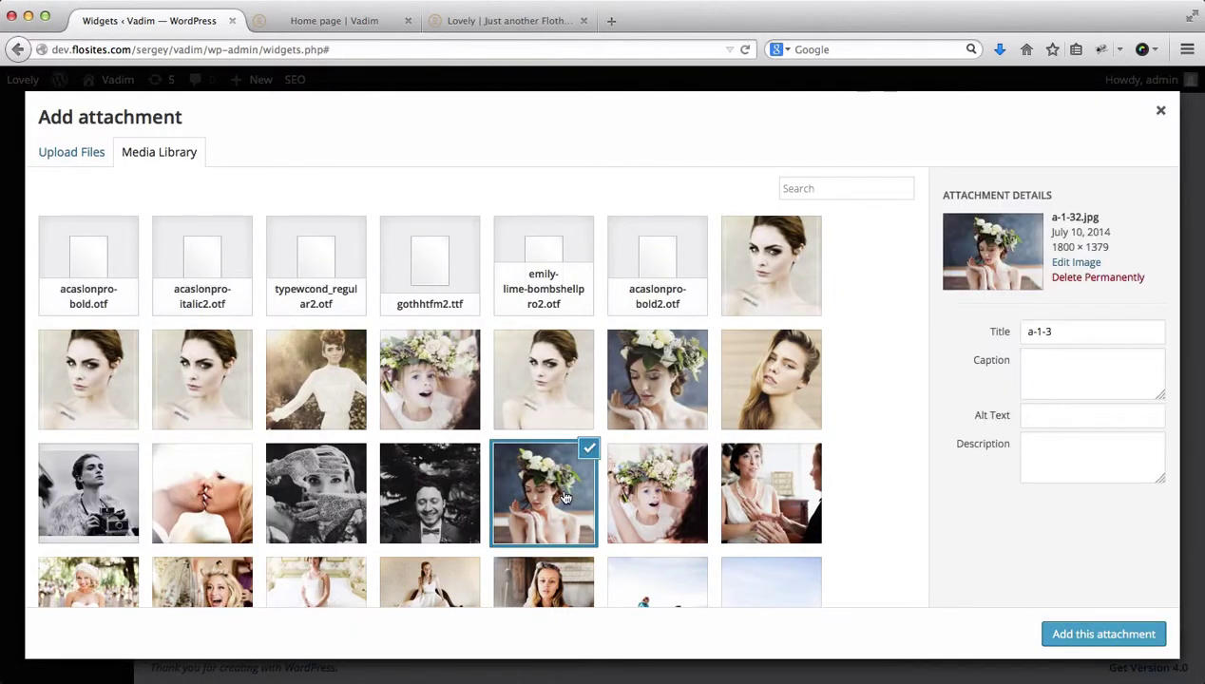
{"action": "left_click", "coordinate": [1066, 634]}
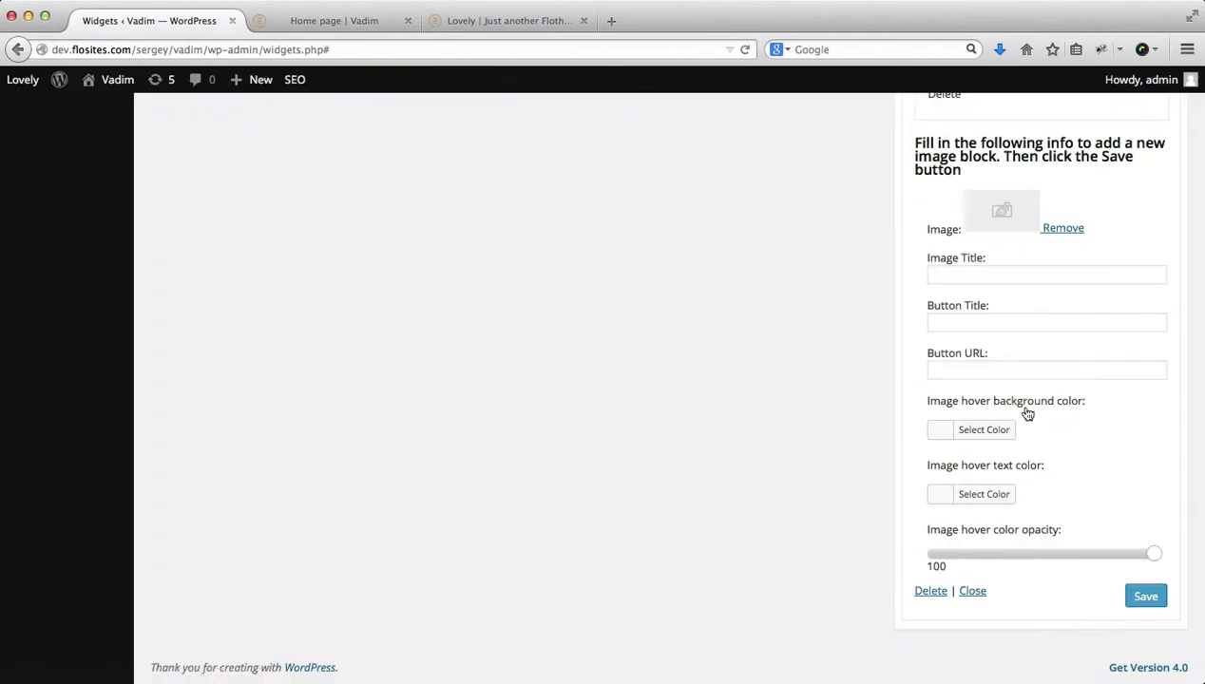
{"action": "left_click", "coordinate": [962, 276]}
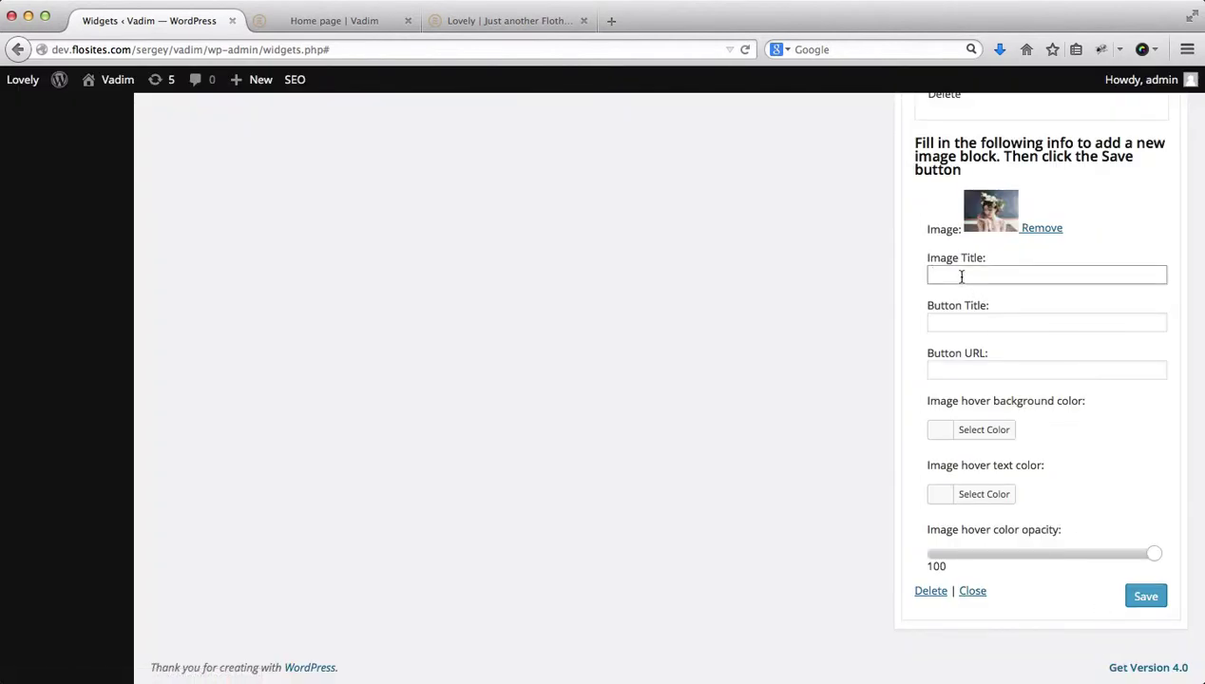
{"action": "type", "text": "Title 24"}
{"action": "left_click", "coordinate": [960, 323]}
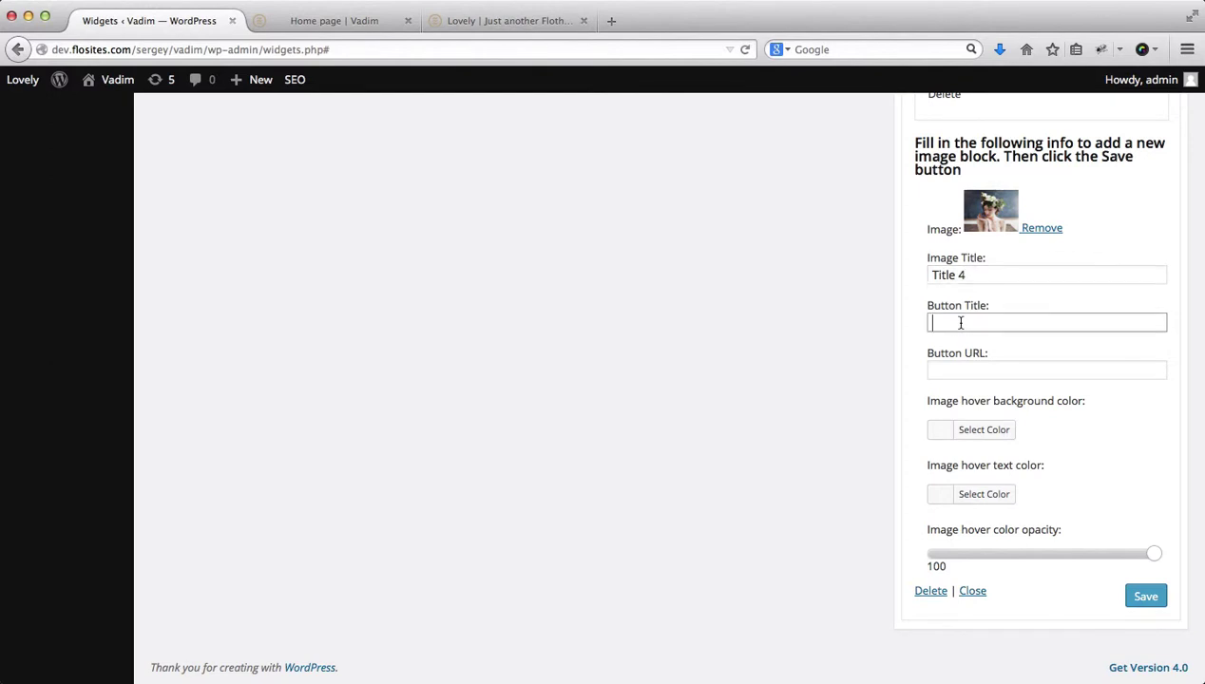
{"action": "type", "text": "Open"}
{"action": "left_click", "coordinate": [945, 370]}
{"action": "type", "text": "http://demo.flothemes.com/lovely/"}
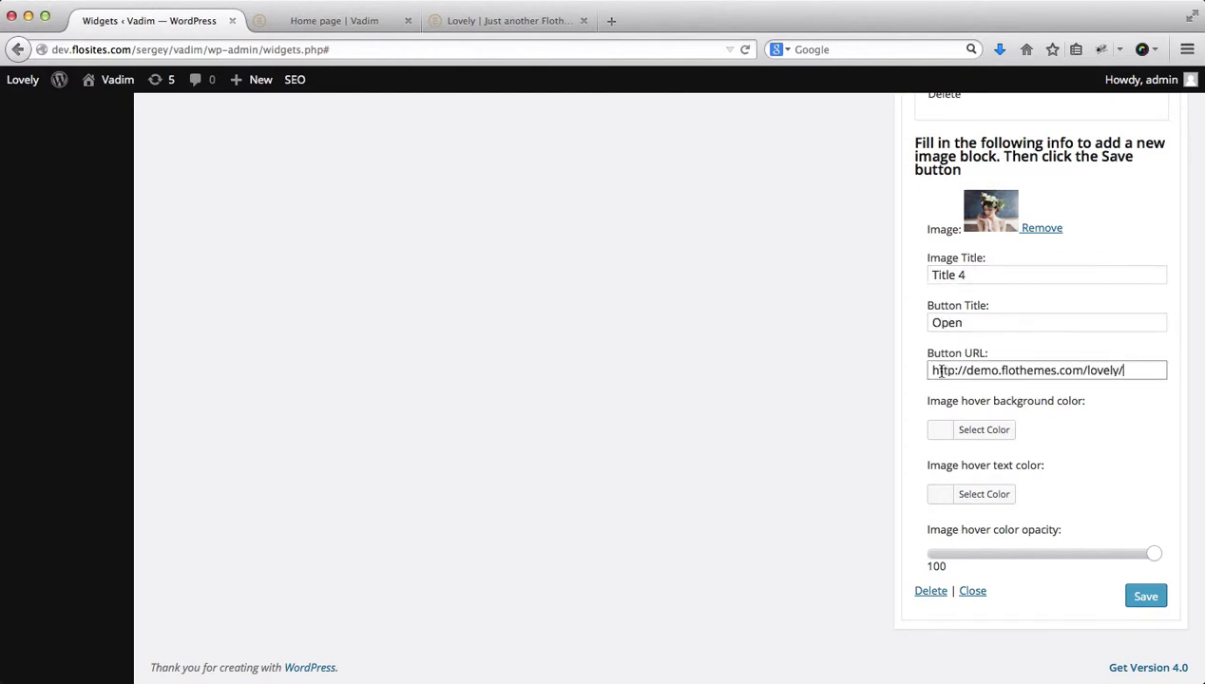
{"action": "left_click", "coordinate": [1144, 598]}
Collapse the Flo Images widget and reload the home page to see the four-photo gallery under Photography
{"action": "scroll", "coordinate": [793, 586], "scroll_direction": "up", "scroll_amount": 10}
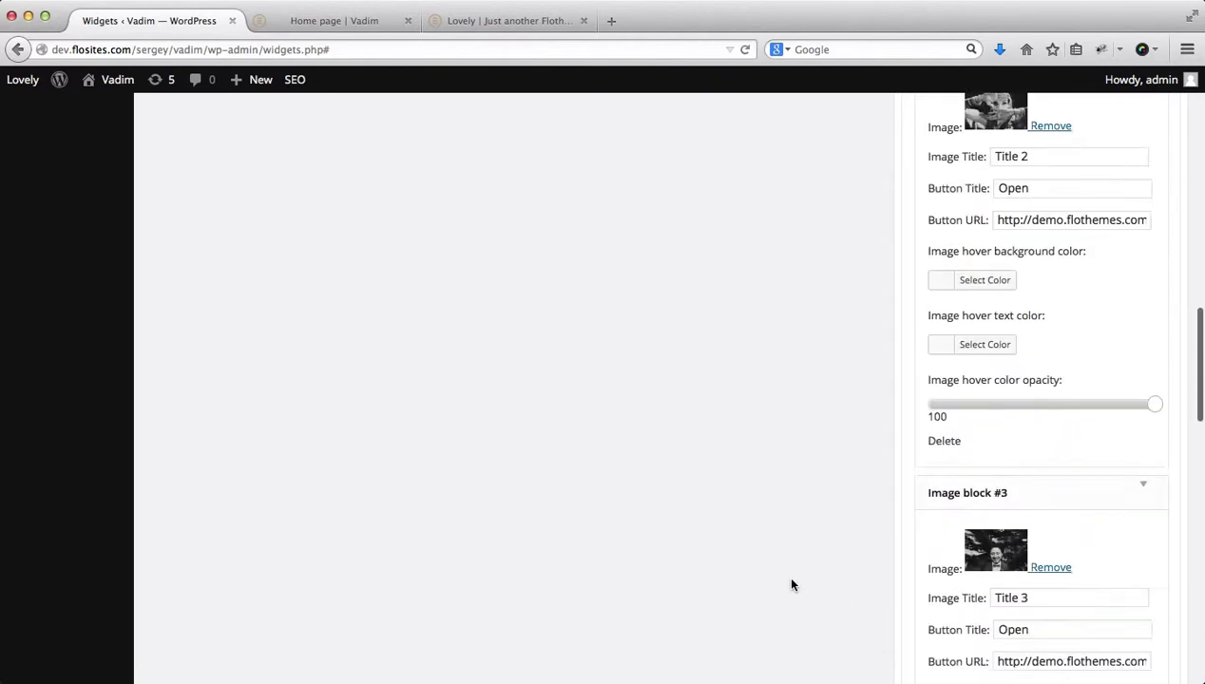
{"action": "scroll", "coordinate": [792, 586], "scroll_direction": "up", "scroll_amount": 8}
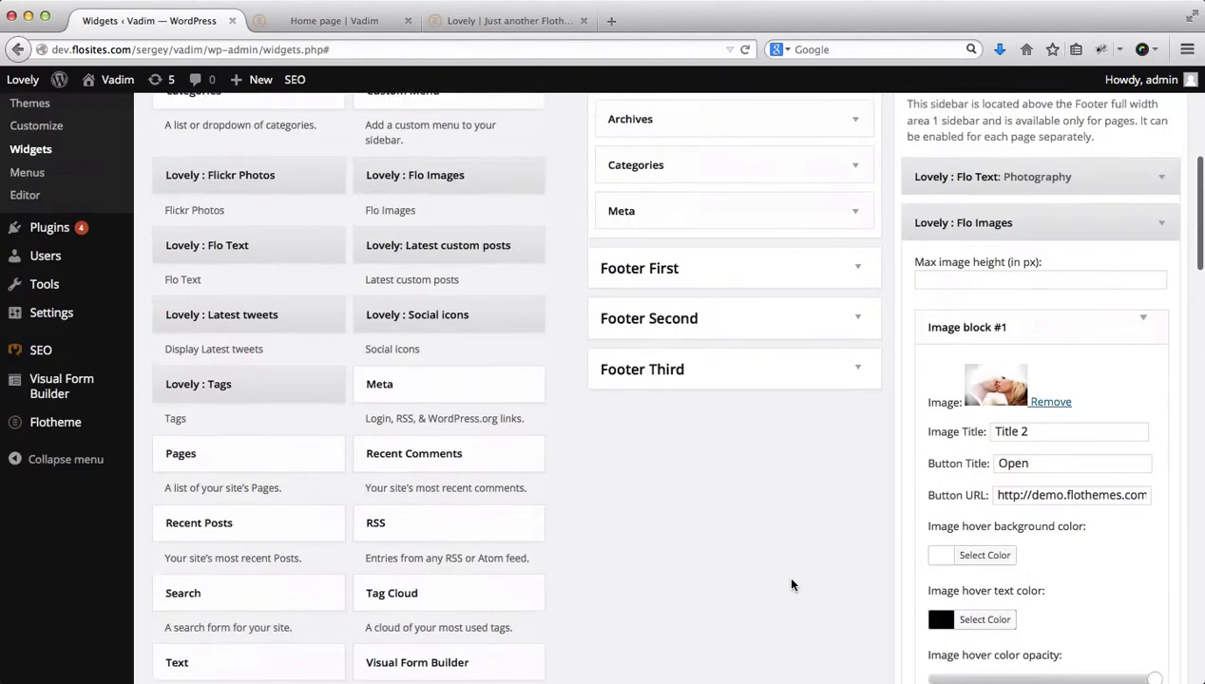
{"action": "scroll", "coordinate": [1161, 295], "scroll_direction": "up", "scroll_amount": 1}
{"action": "left_click", "coordinate": [1161, 313]}
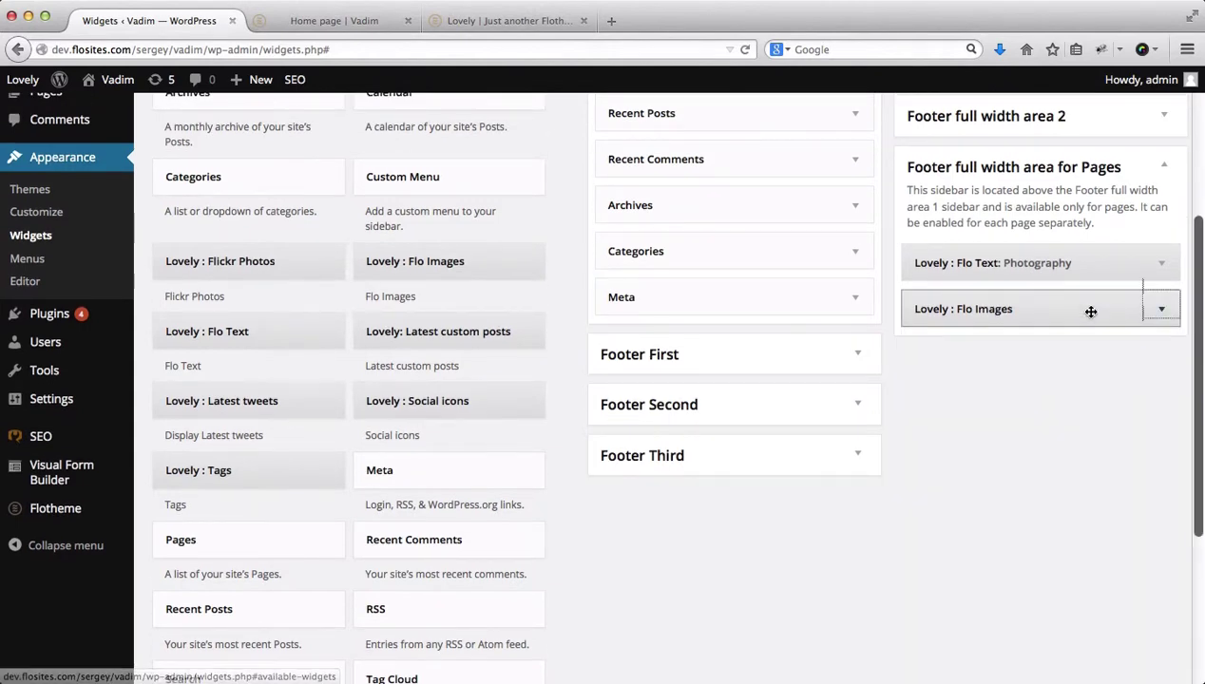
{"action": "key", "text": "ctrl+Tab"}
{"action": "key", "text": "super+r"}
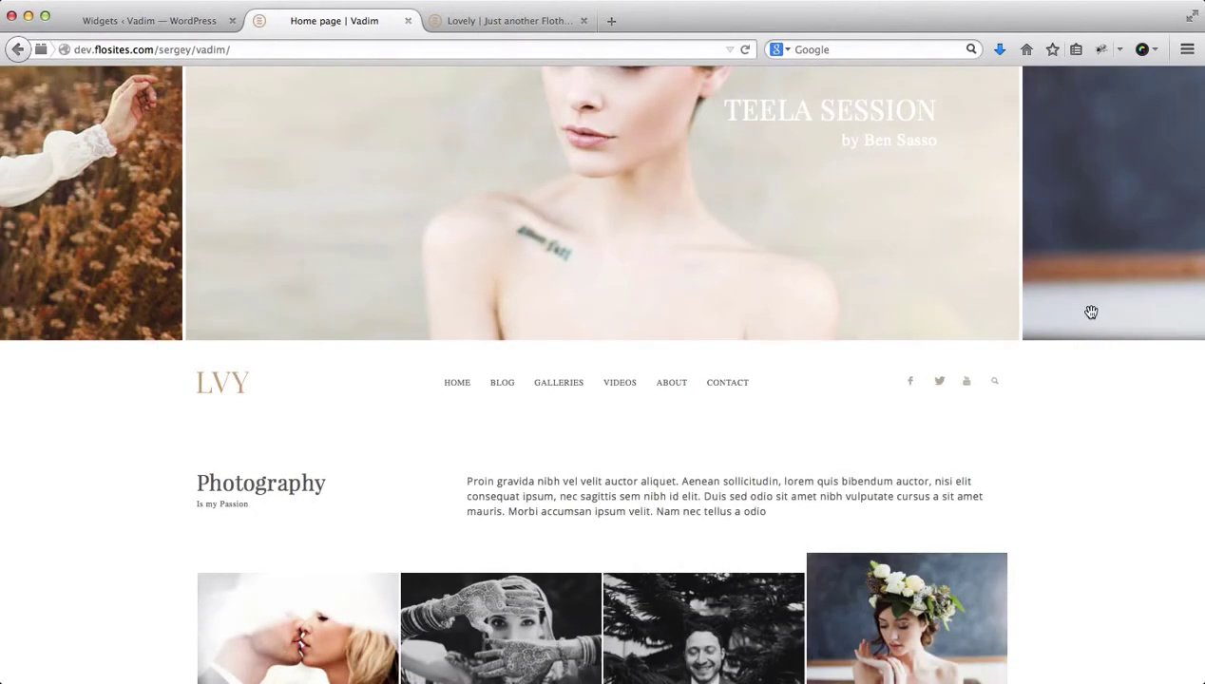
{"action": "scroll", "coordinate": [1091, 313], "scroll_direction": "down", "scroll_amount": 3}
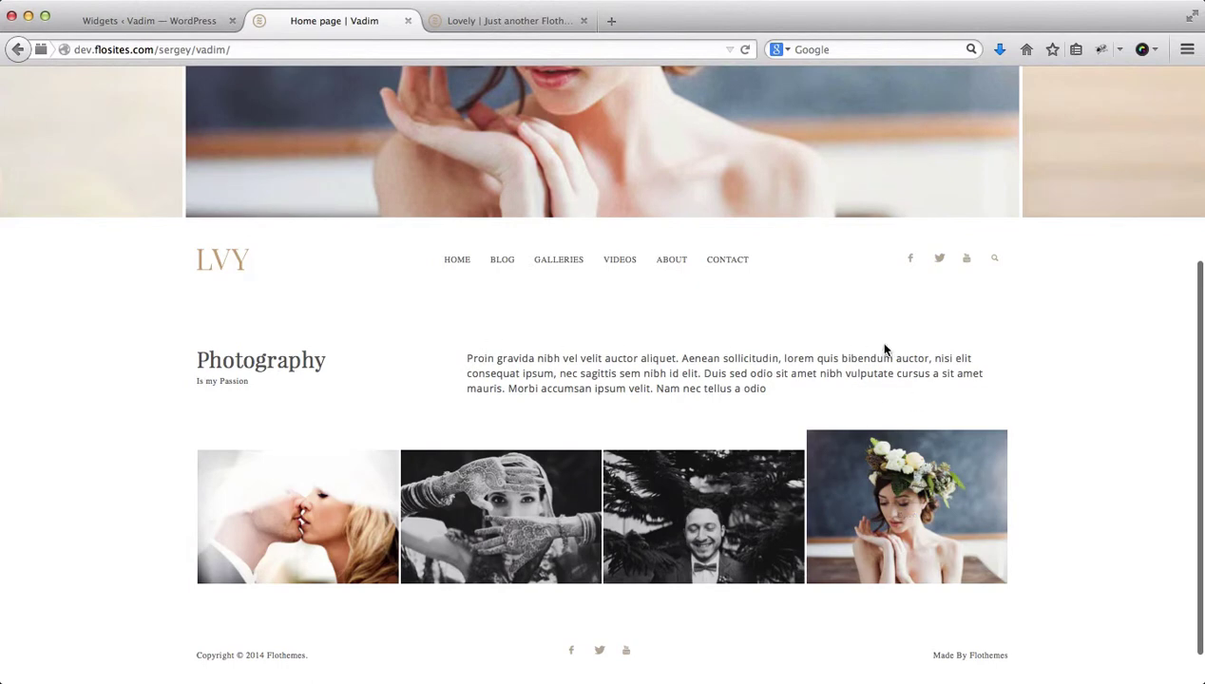
Compare the Photography title and paragraph fonts with the Lovely demo, then return to the Widgets page
{"action": "key", "text": "ctrl+Tab"}
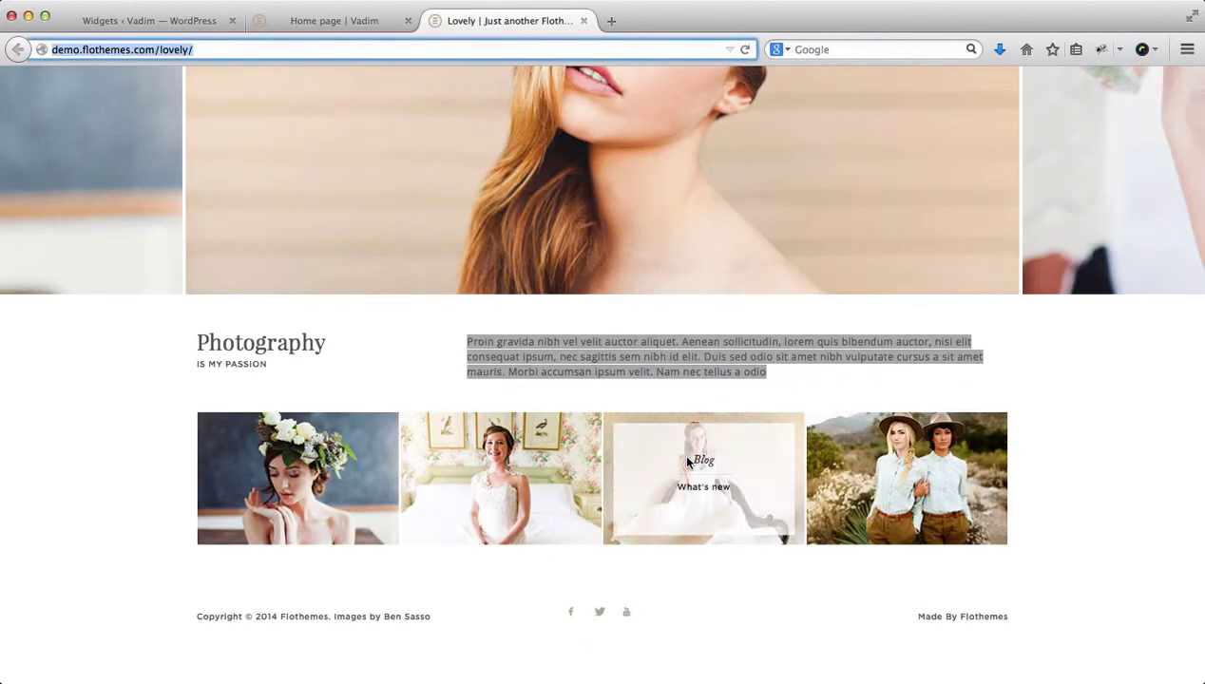
{"action": "key", "text": "ctrl+shift+Tab"}
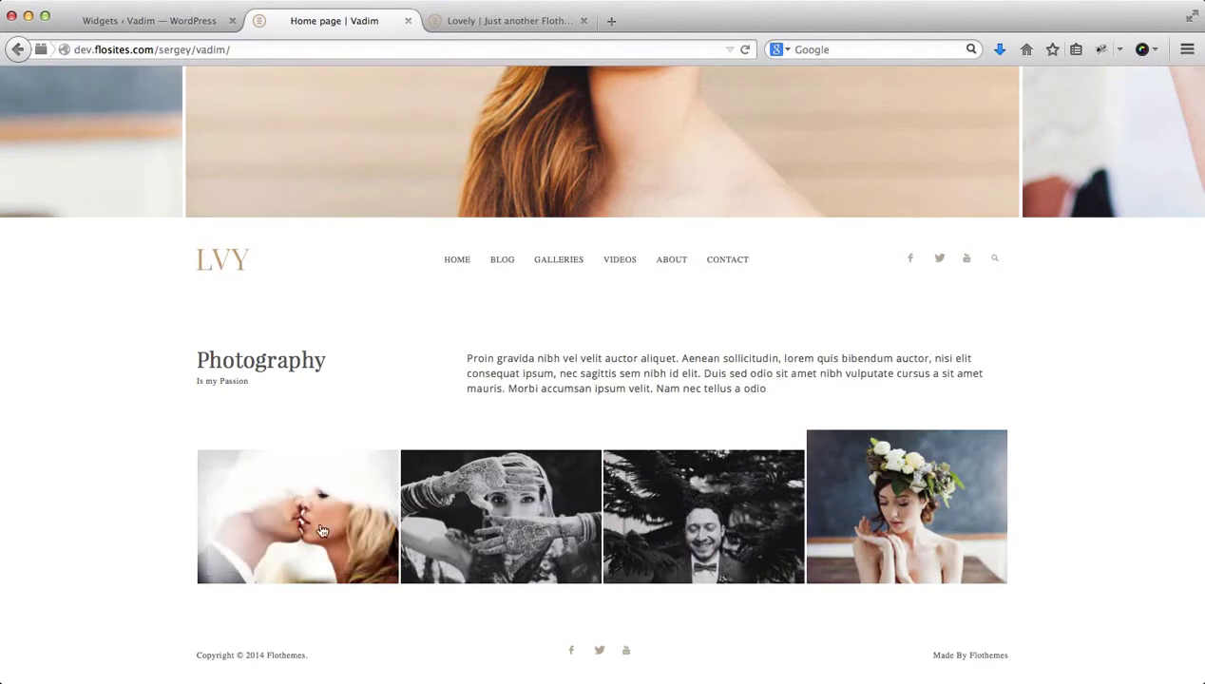
{"action": "mouse_move", "coordinate": [317, 527]}
{"action": "double_click", "coordinate": [257, 367]}
{"action": "triple_click", "coordinate": [524, 370]}
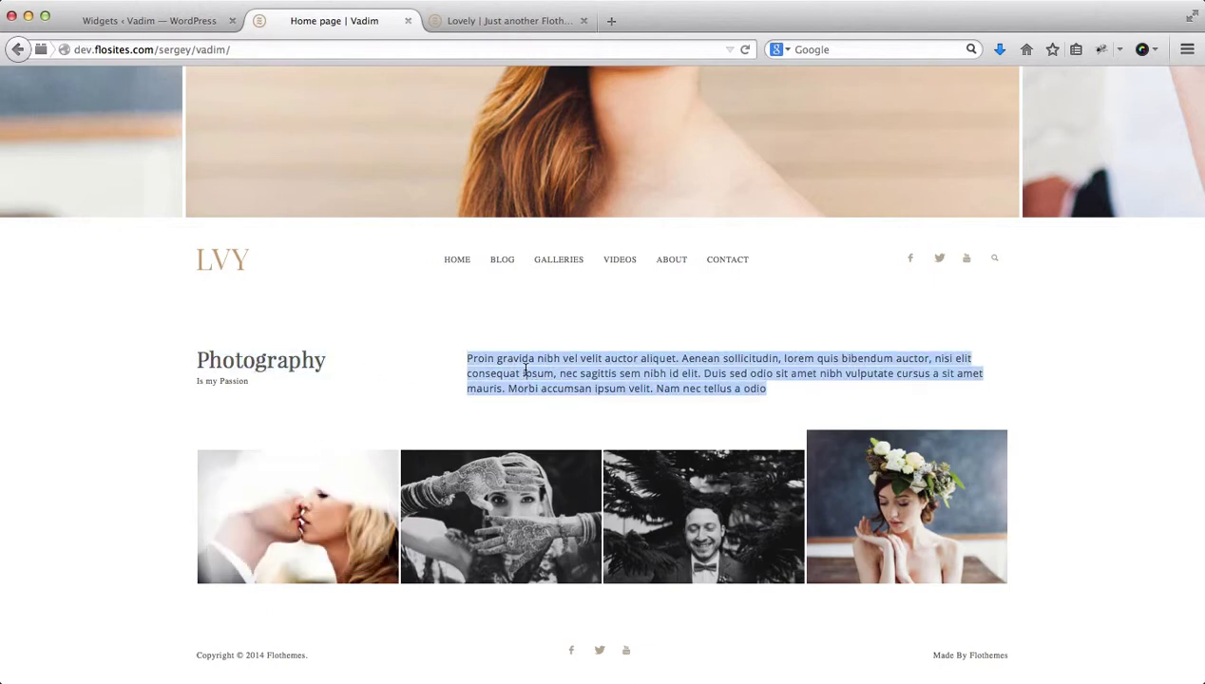
{"action": "key", "text": "ctrl+Tab"}
{"action": "left_click", "coordinate": [467, 346]}
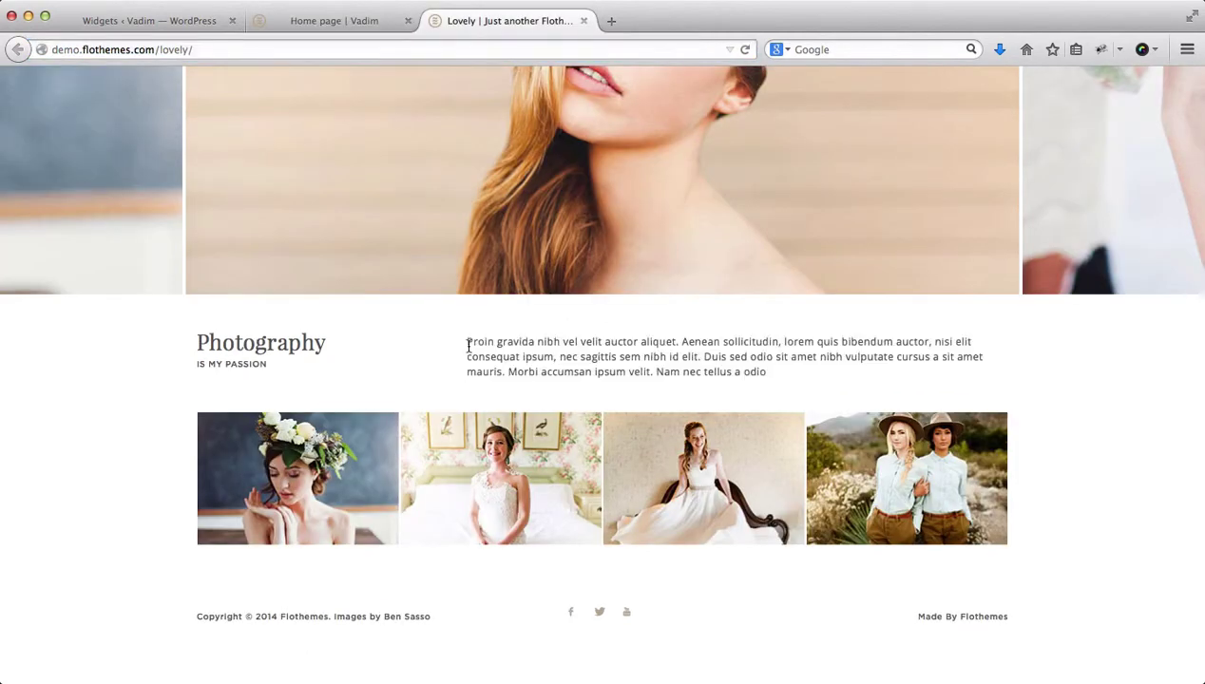
{"action": "scroll", "coordinate": [433, 392], "scroll_direction": "up", "scroll_amount": 2}
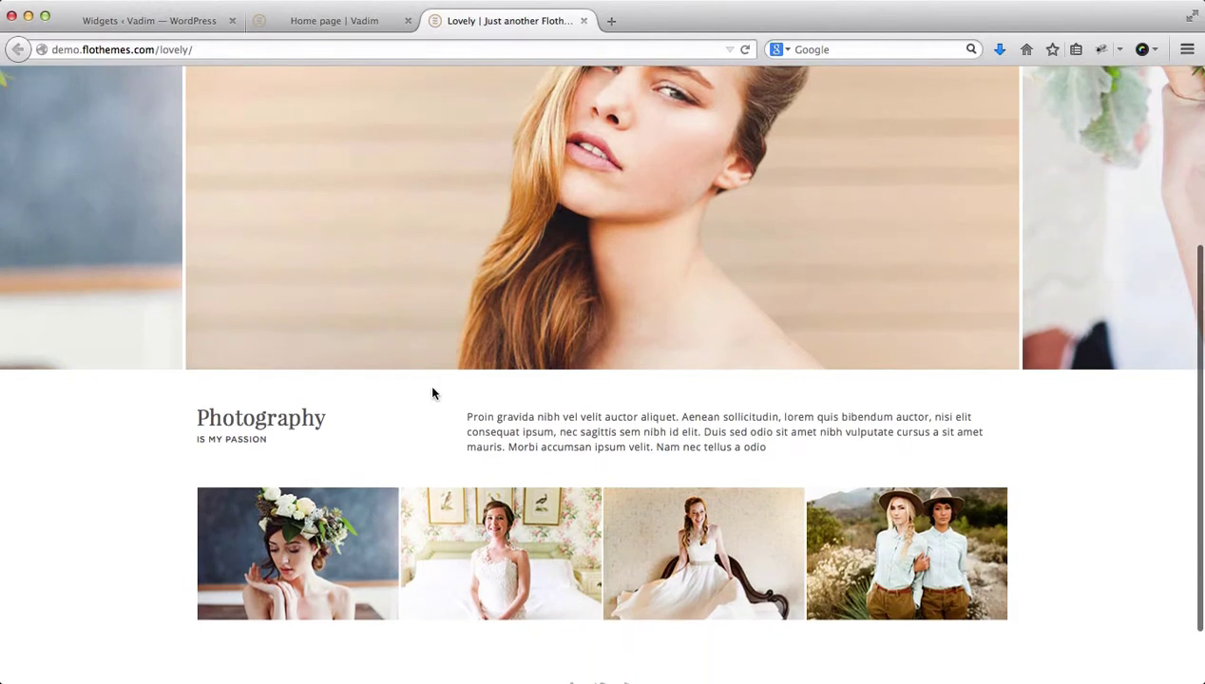
{"action": "key", "text": "ctrl+shift+Tab"}
{"action": "key", "text": "ctrl+shift+Tab"}
Open the Flotheme Typography settings and scroll down to the Flo Text Widget Title font
{"action": "mouse_move", "coordinate": [57, 459]}
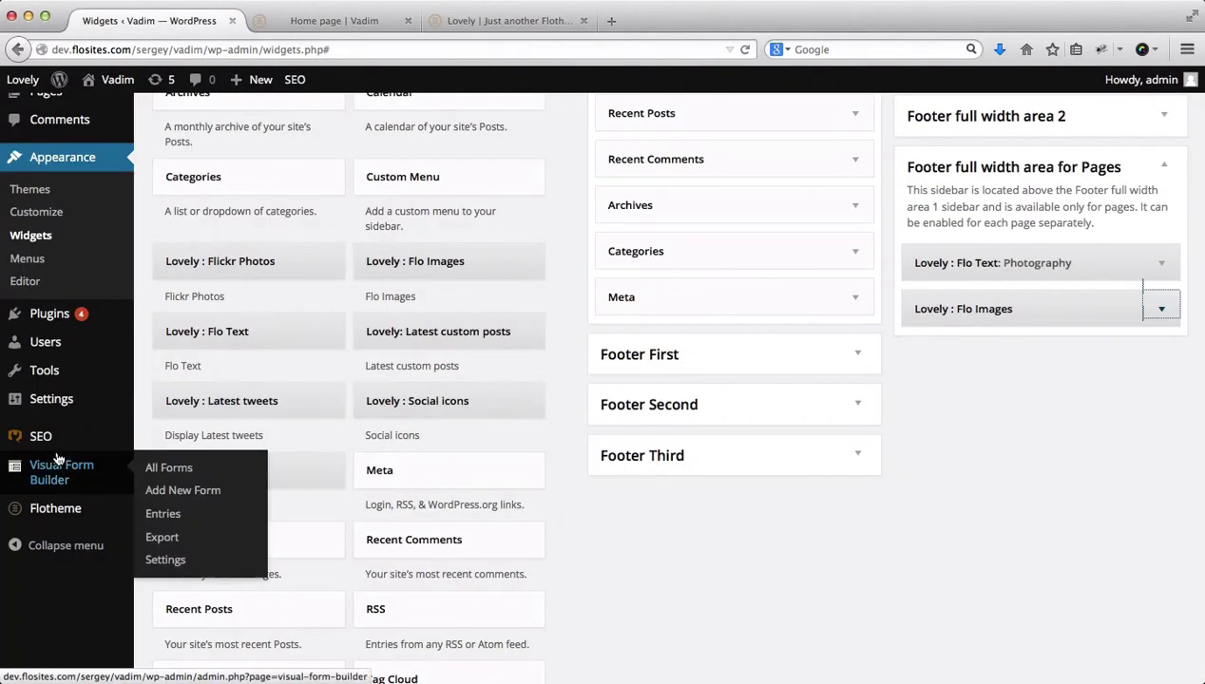
{"action": "mouse_move", "coordinate": [59, 512]}
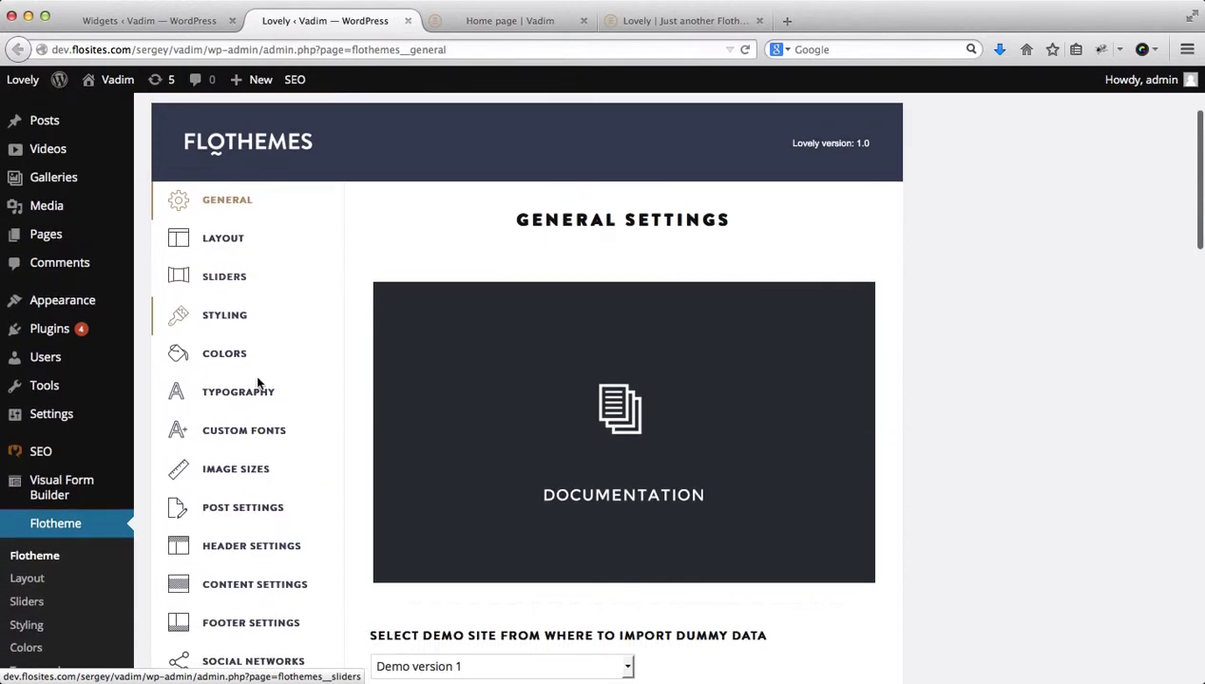
{"action": "left_click", "coordinate": [246, 394]}
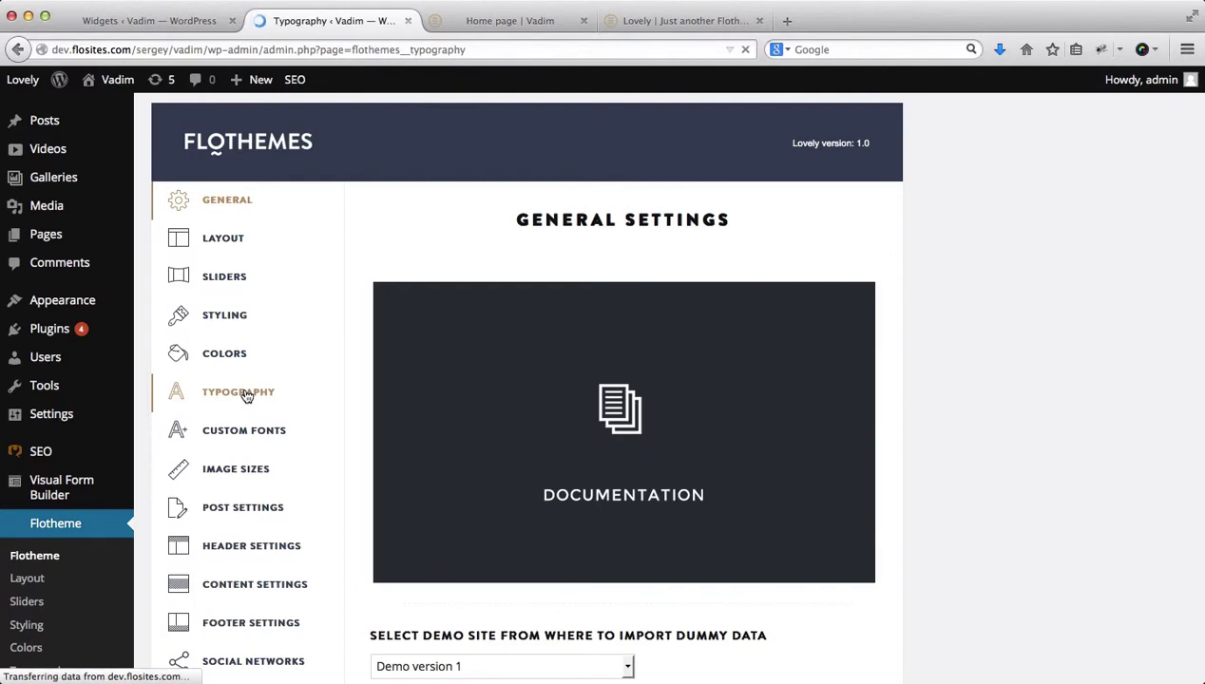
{"action": "scroll", "coordinate": [245, 395], "scroll_direction": "down", "scroll_amount": 5}
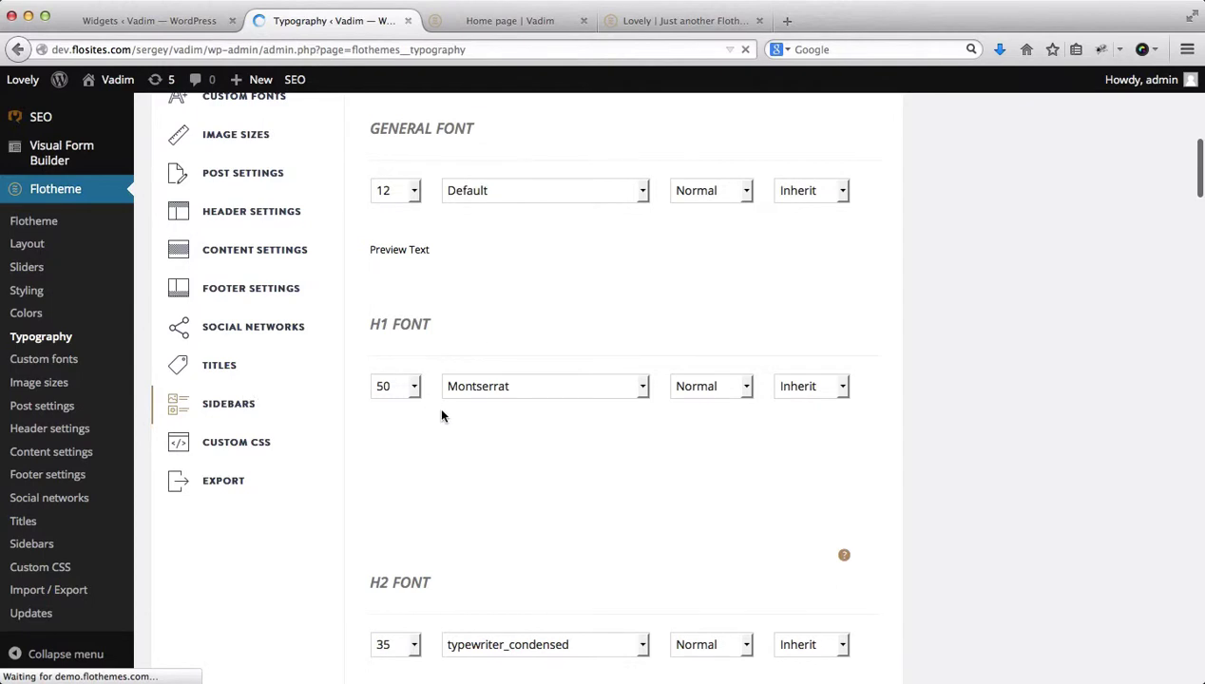
{"action": "scroll", "coordinate": [442, 415], "scroll_direction": "down", "scroll_amount": 6}
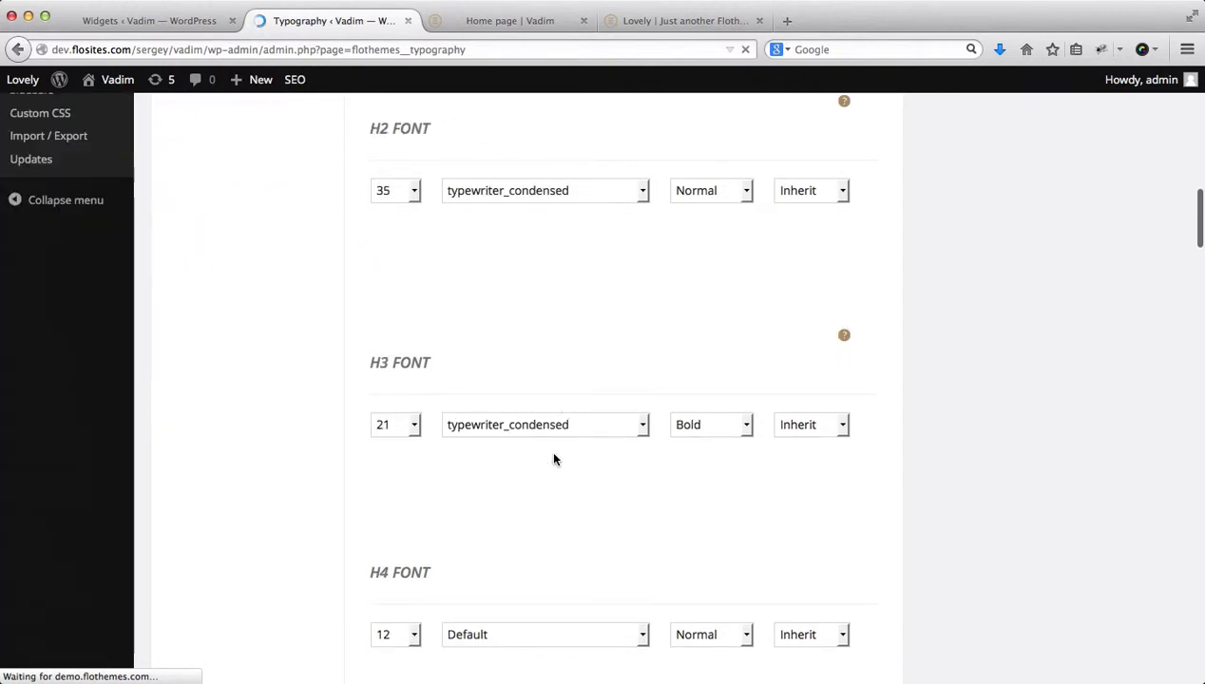
{"action": "scroll", "coordinate": [555, 460], "scroll_direction": "down", "scroll_amount": 20}
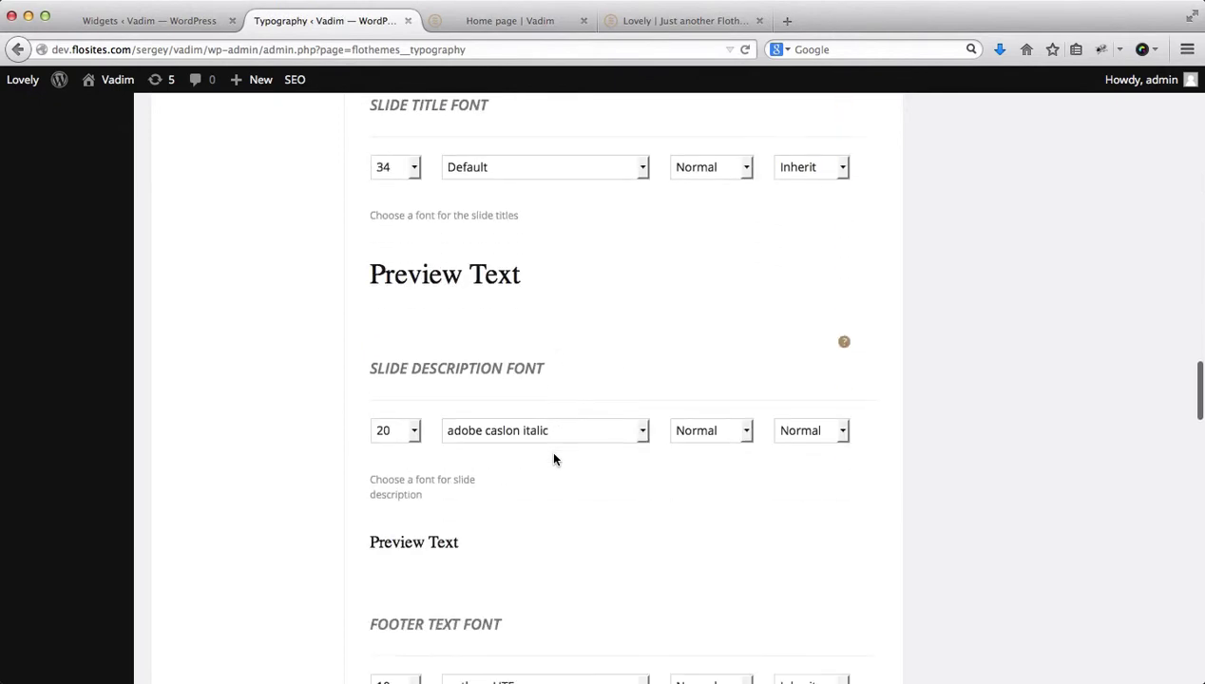
{"action": "scroll", "coordinate": [555, 460], "scroll_direction": "down", "scroll_amount": 8}
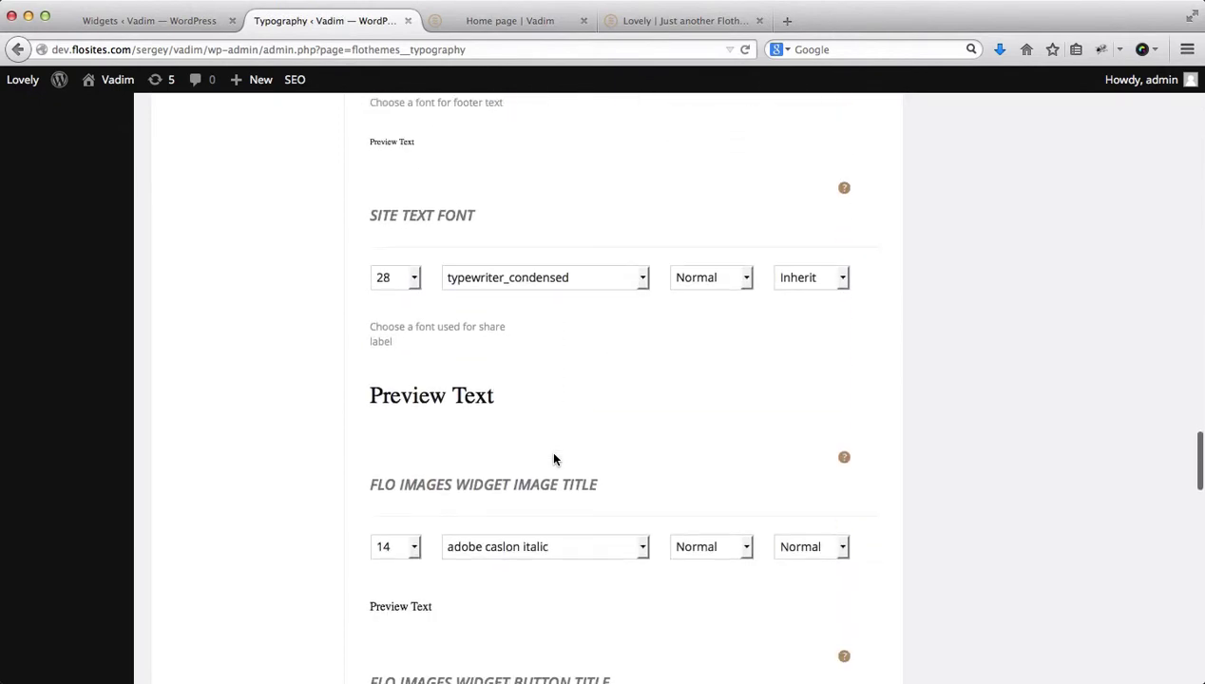
{"action": "scroll", "coordinate": [555, 460], "scroll_direction": "down", "scroll_amount": 3}
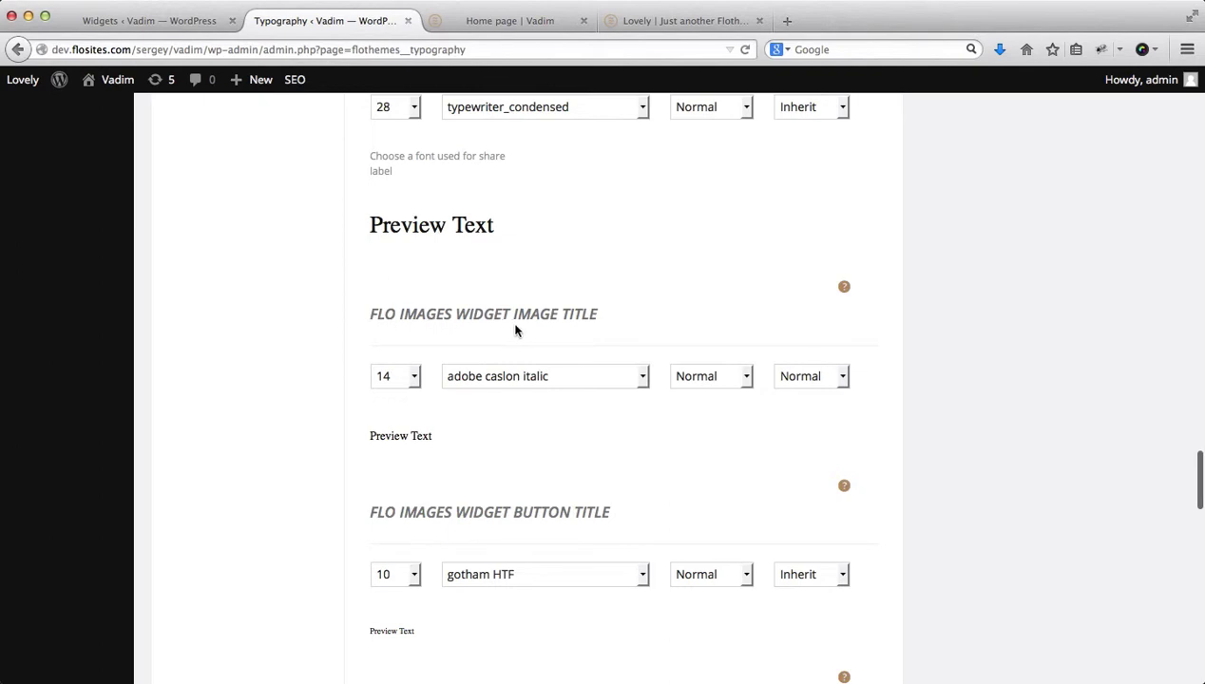
{"action": "scroll", "coordinate": [542, 330], "scroll_direction": "down", "scroll_amount": 2}
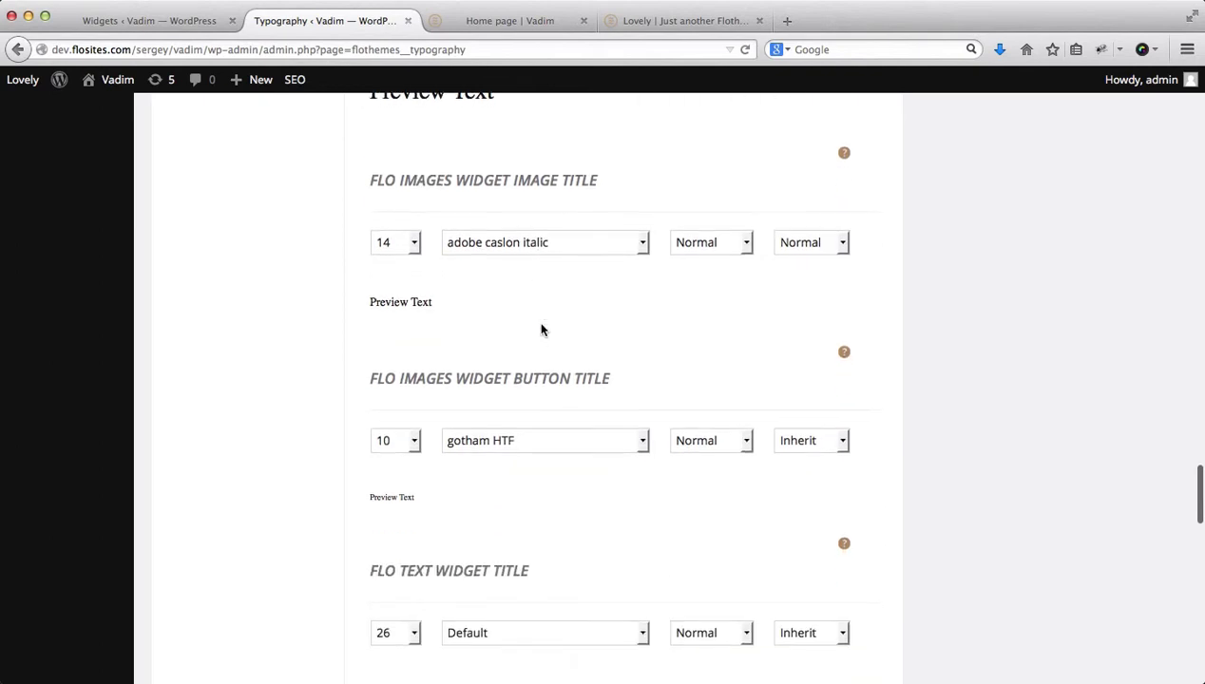
{"action": "scroll", "coordinate": [530, 442], "scroll_direction": "down", "scroll_amount": 2}
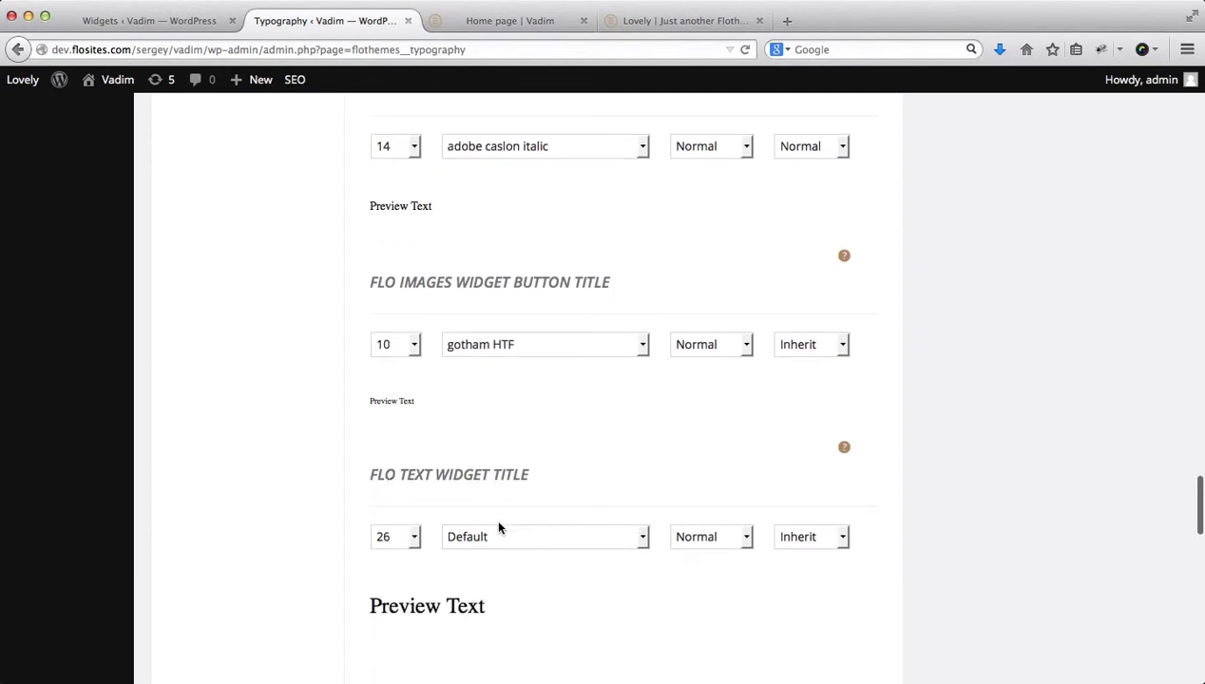
Set the Flo Text Widget Title font to gotham HTF and save with Update Settings
{"action": "left_click", "coordinate": [506, 548]}
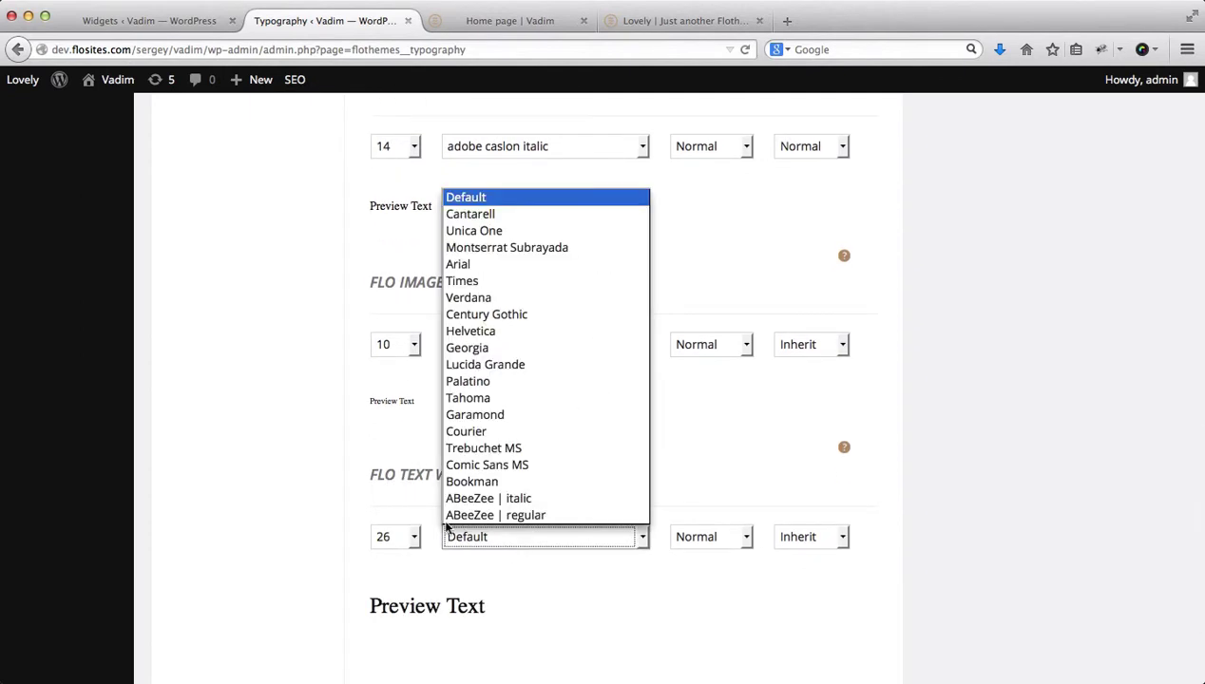
{"action": "left_click", "coordinate": [281, 500]}
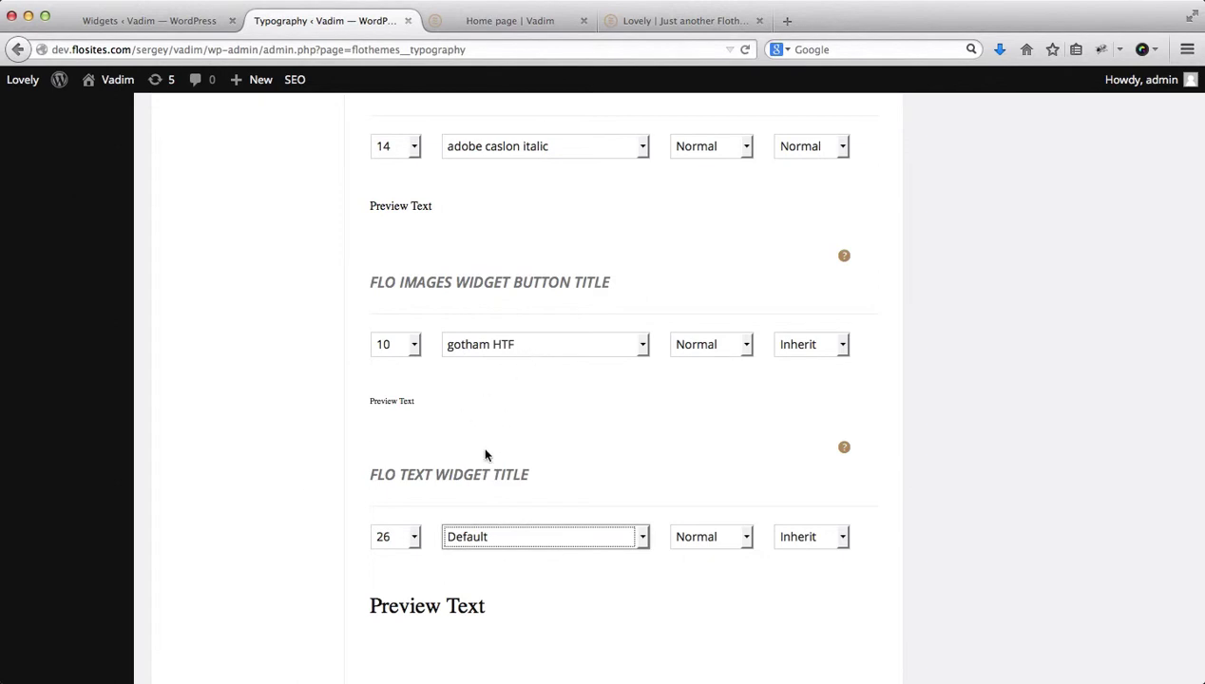
{"action": "left_click", "coordinate": [501, 538]}
{"action": "type", "text": "gotham HTF"}
{"action": "key", "text": "Return"}
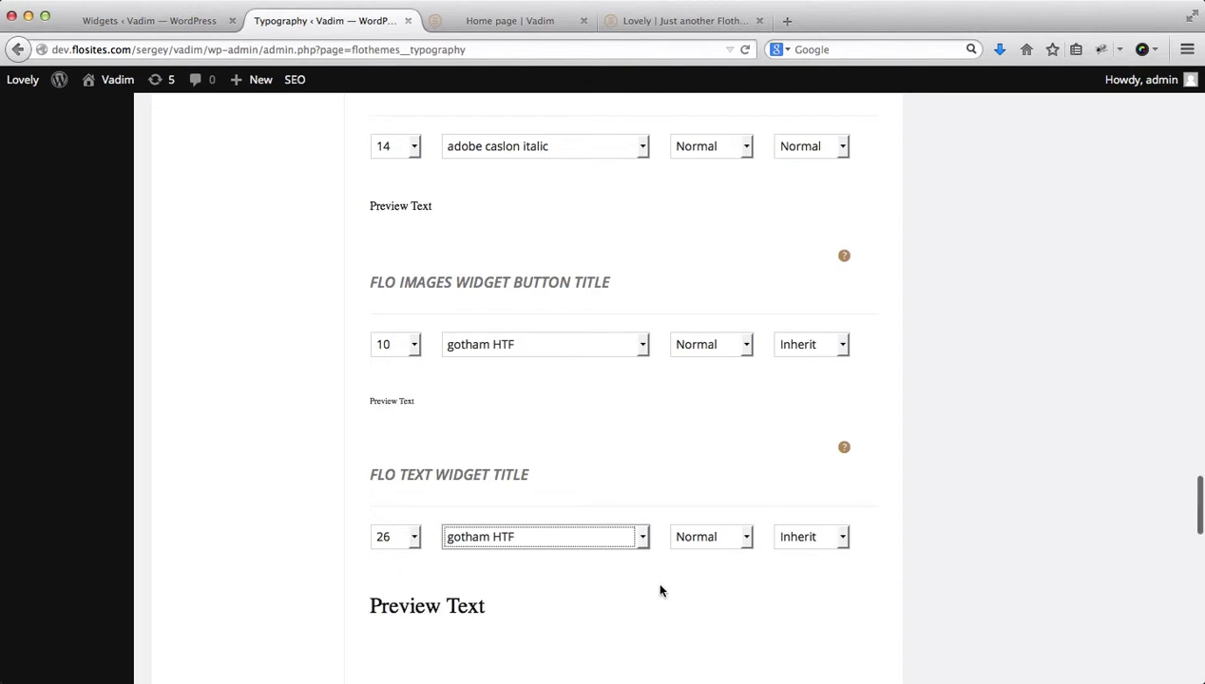
{"action": "scroll", "coordinate": [660, 591], "scroll_direction": "down", "scroll_amount": 5}
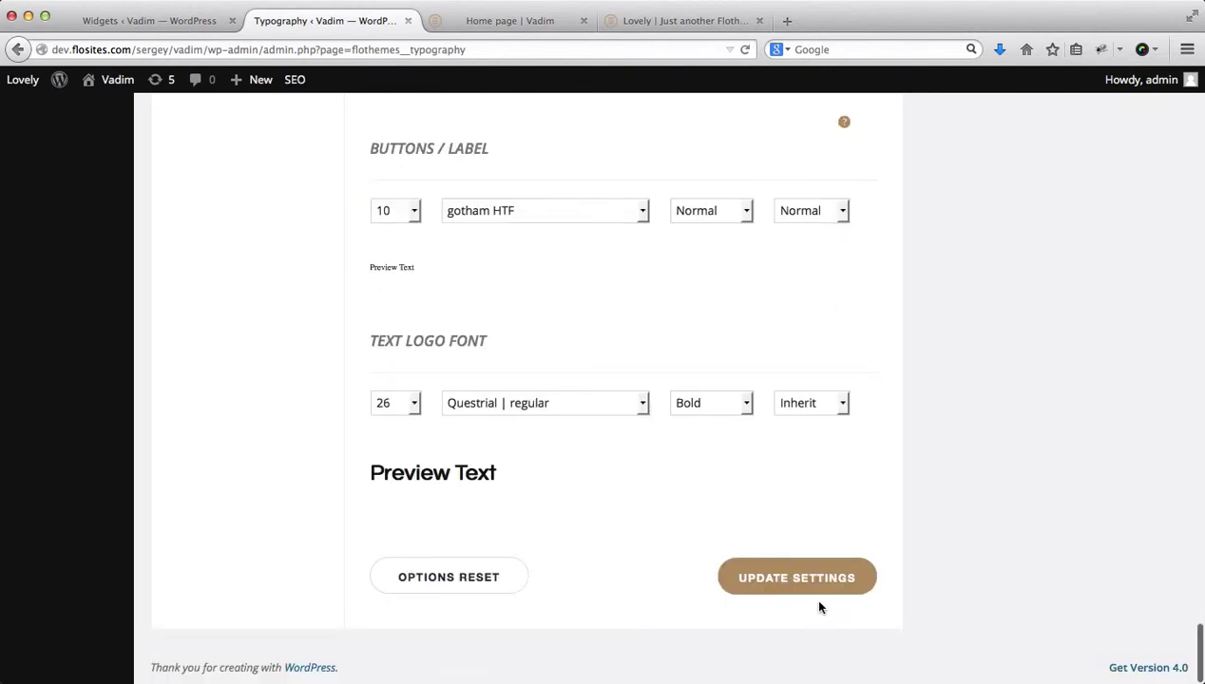
{"action": "left_click", "coordinate": [788, 577]}
{"action": "key", "text": "ctrl+Tab"}
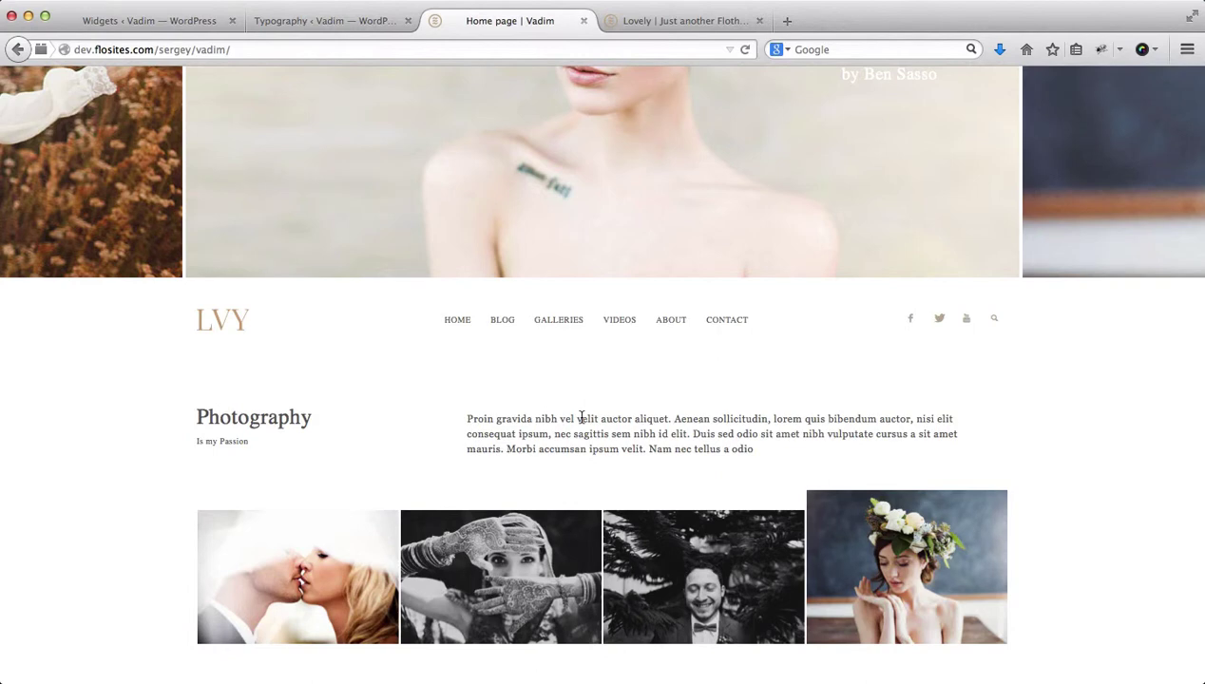
{"action": "scroll", "coordinate": [549, 437], "scroll_direction": "down", "scroll_amount": 2}
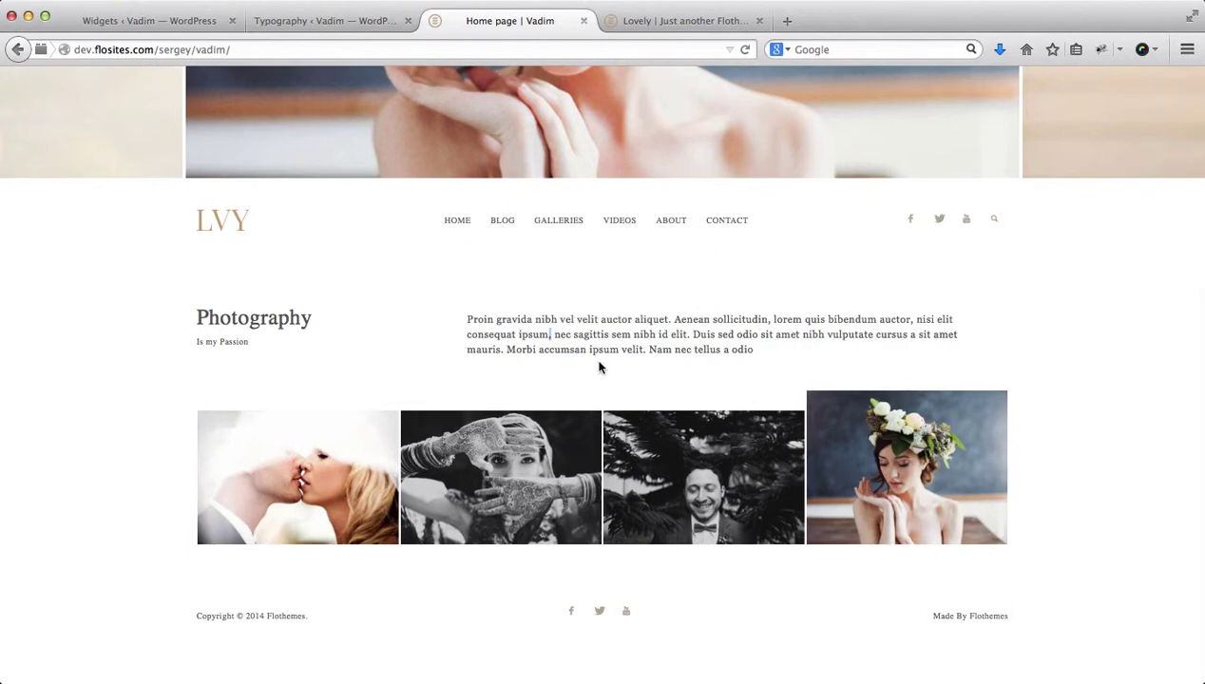
{"action": "key", "text": "ctrl+Tab"}
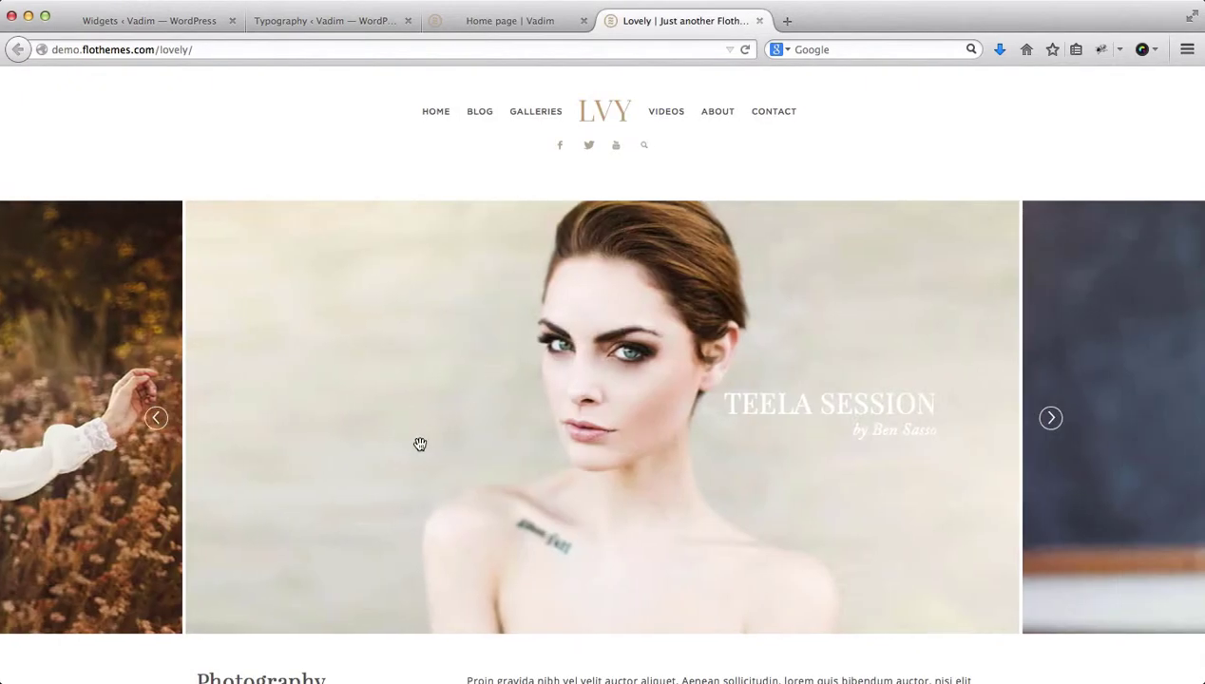
{"action": "scroll", "coordinate": [419, 444], "scroll_direction": "down", "scroll_amount": 5}
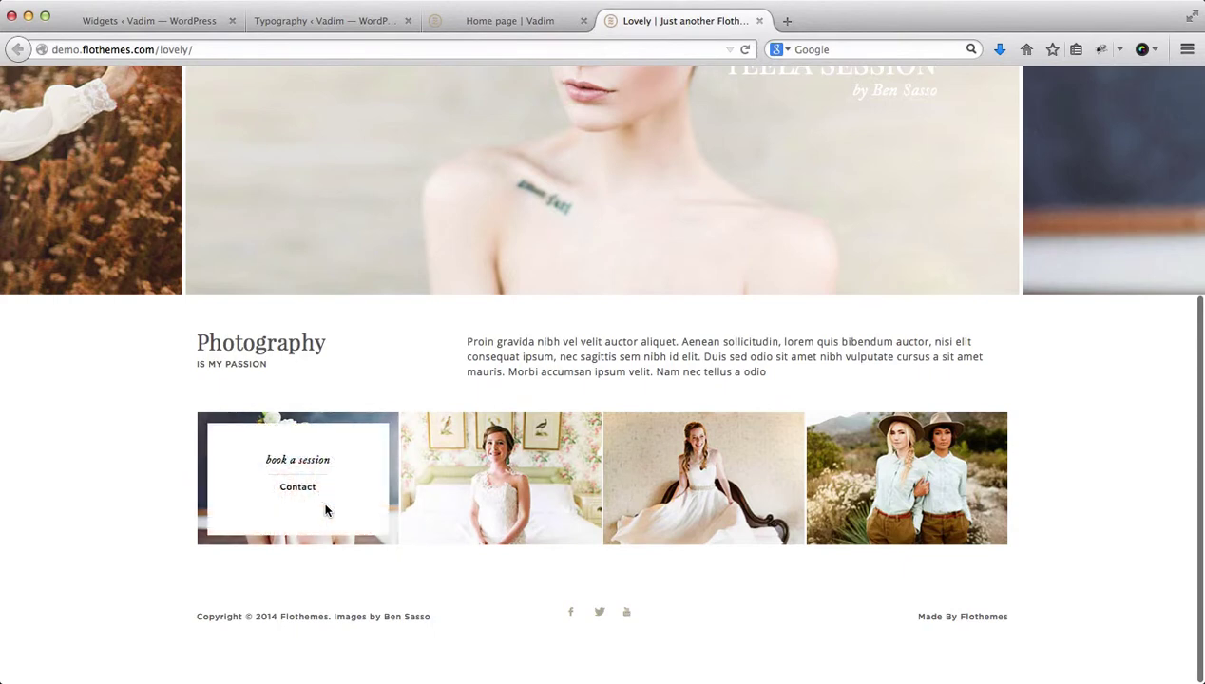
{"action": "key", "text": "ctrl+shift+Tab"}
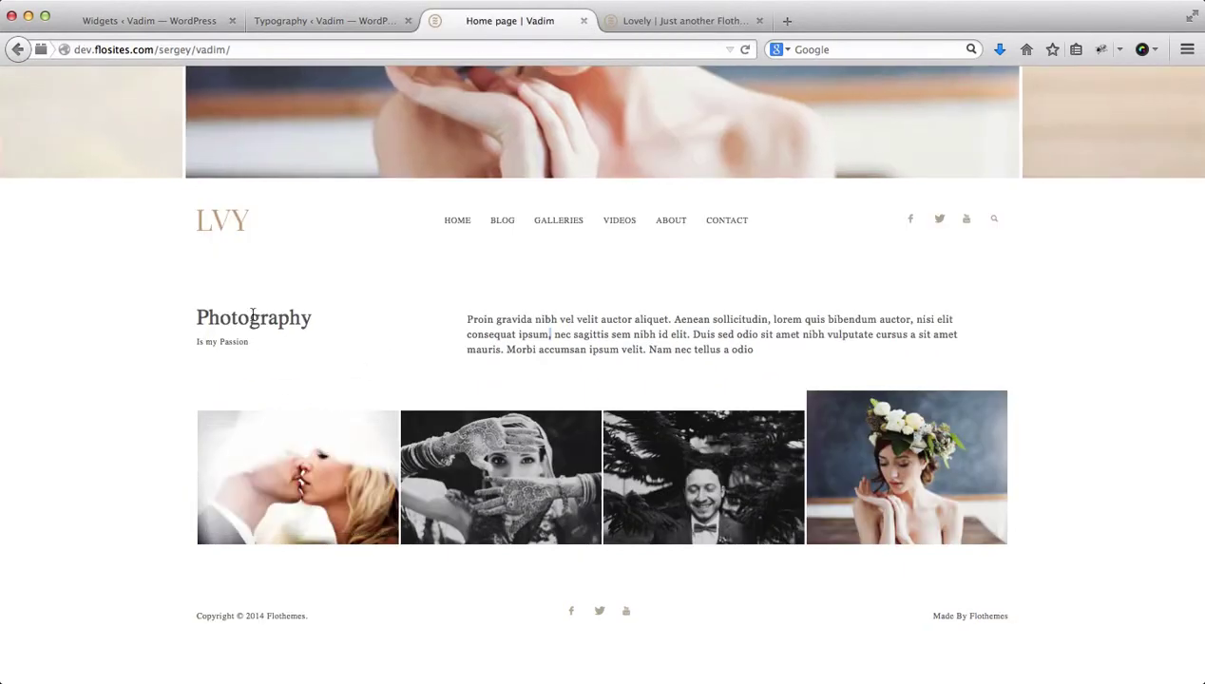